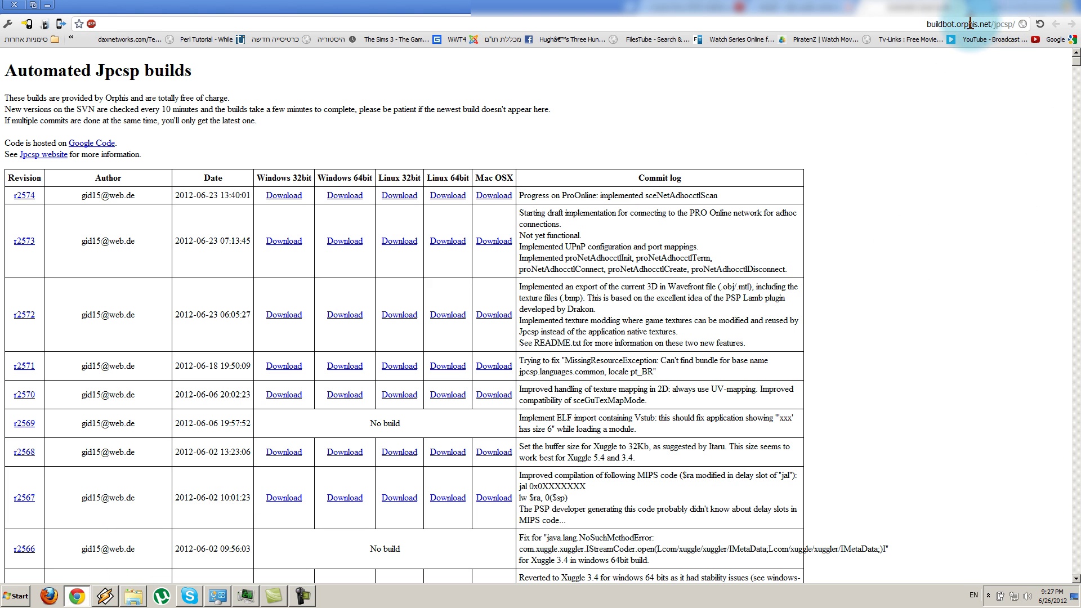
- Download the r2574 Windows 64-bit Jpcsp build (jpcsp-2574-windows-amd64 .7z) from buildbot.orphis.net/jpcsp
click(899, 23)
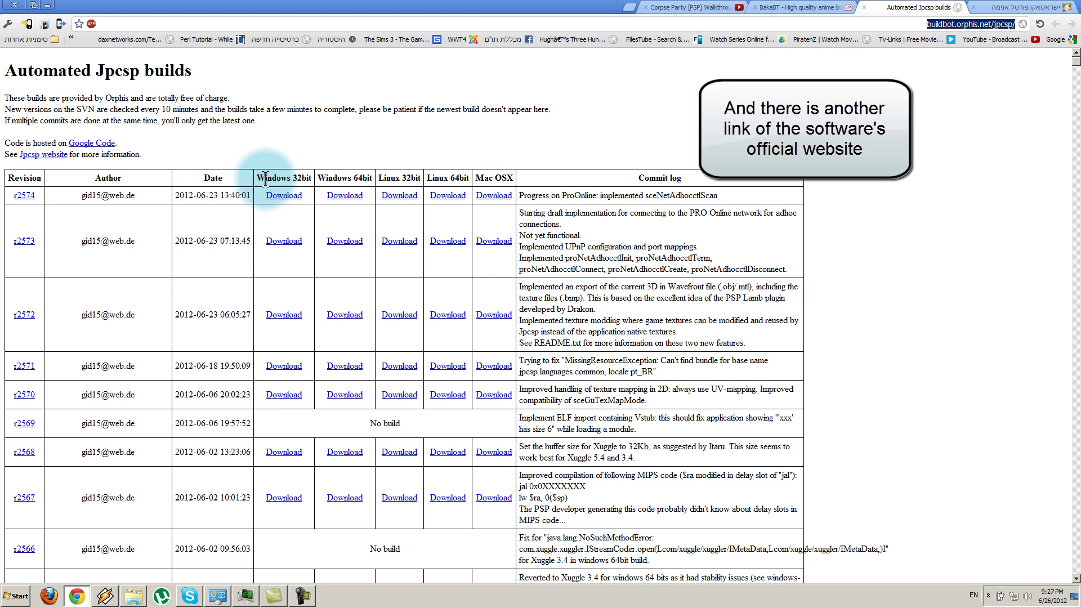
drag(282, 179, 400, 179)
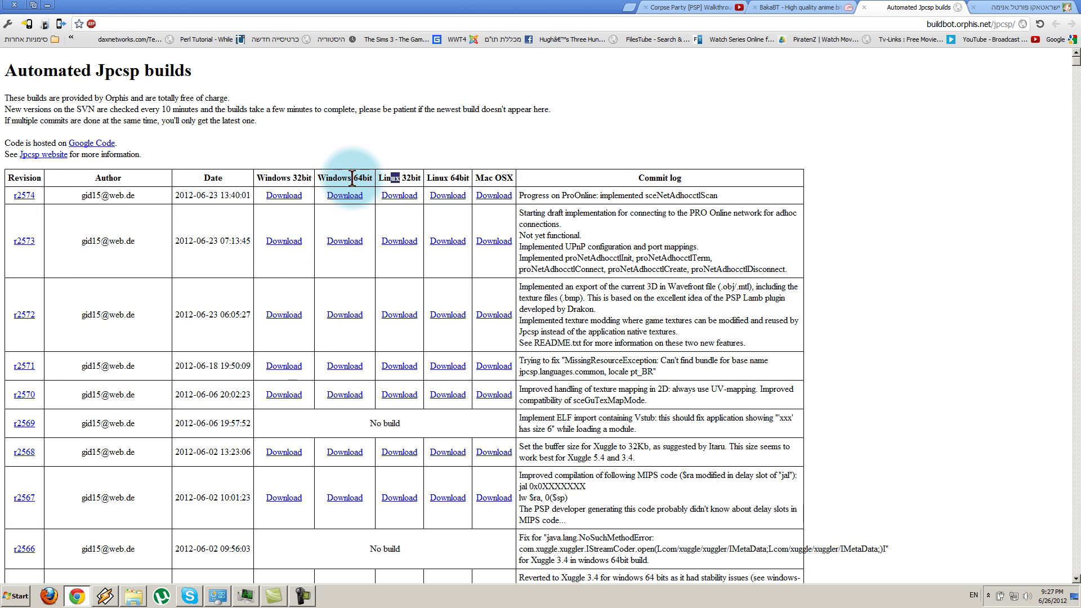
click(350, 198)
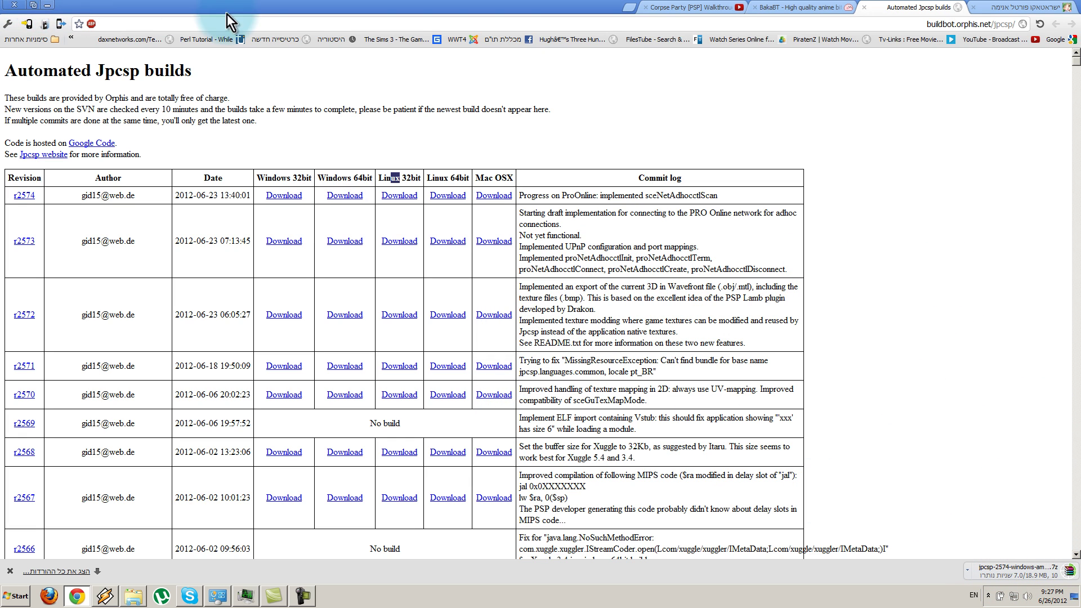
- Search Google for 'java' in a new tab and open the Download Free Java Software result
click(630, 10)
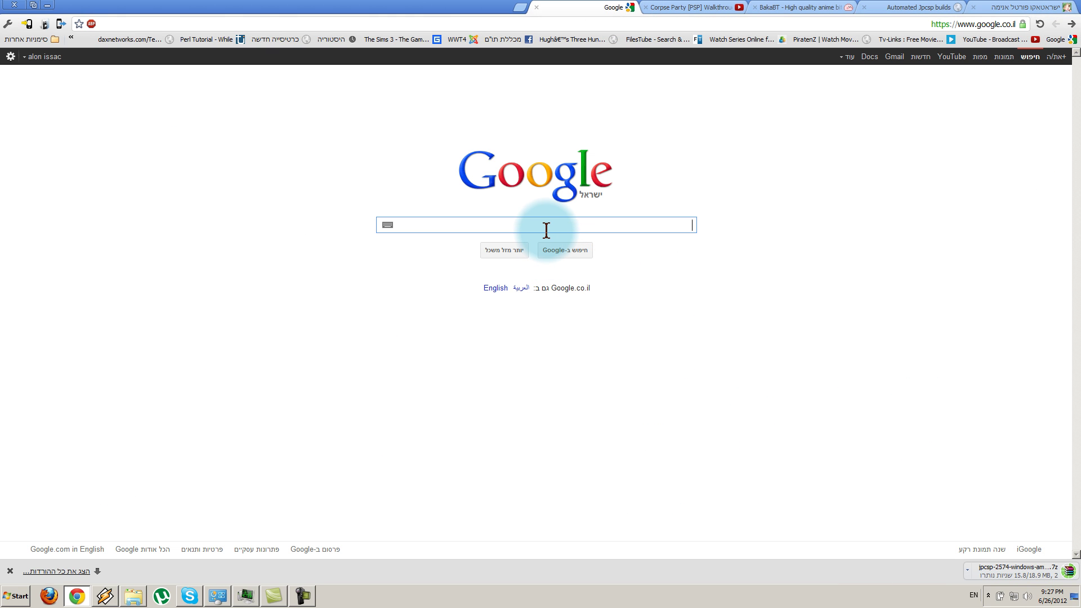
text(java)
key(Return)
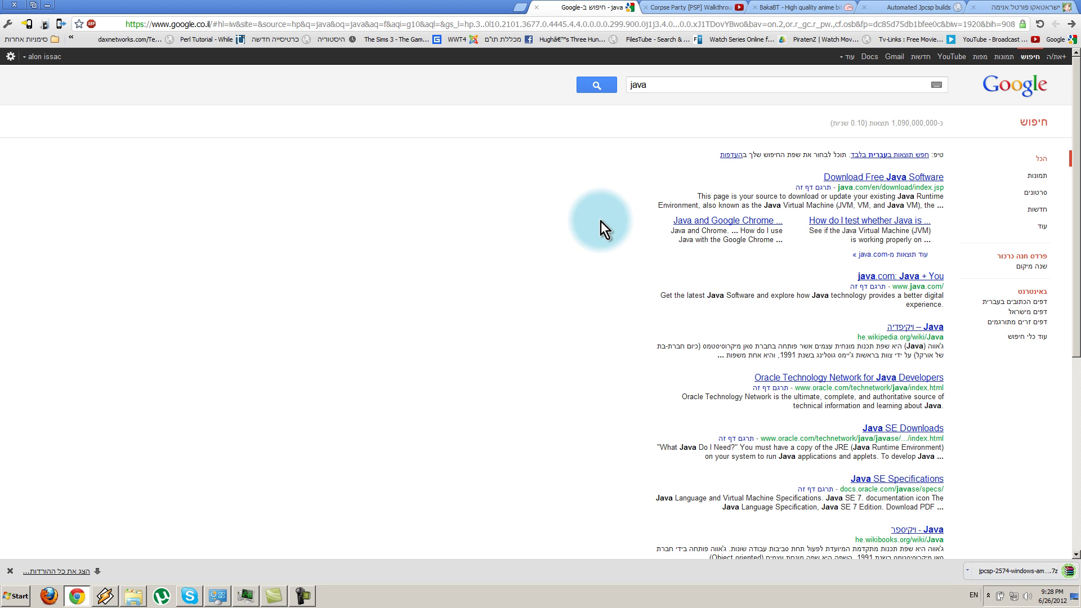
click(898, 177)
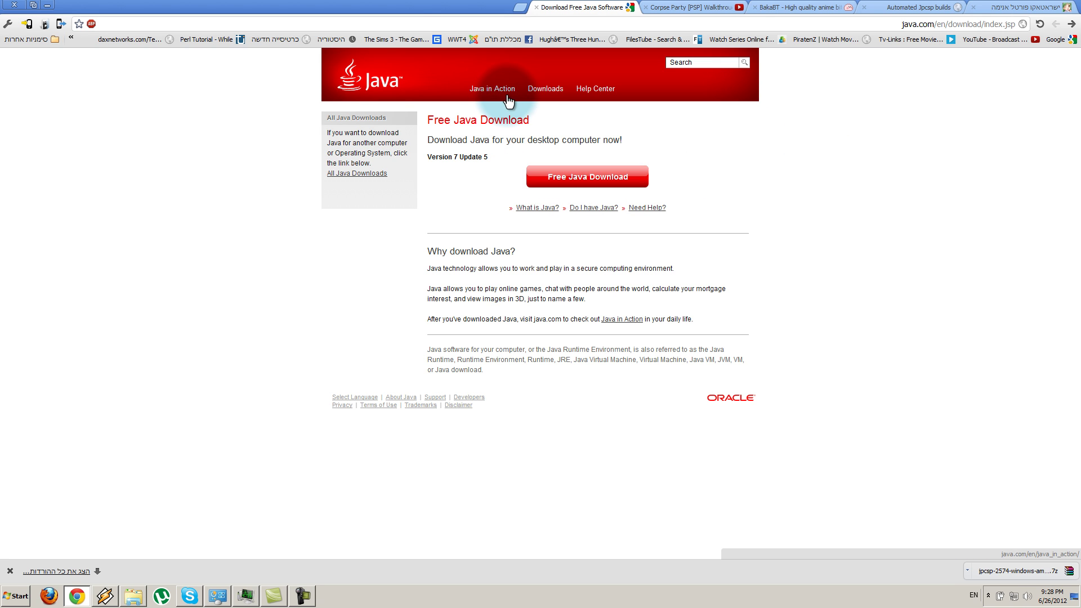
- Show Java downloads for all operating systems on java.com, then minimize Chrome
click(551, 176)
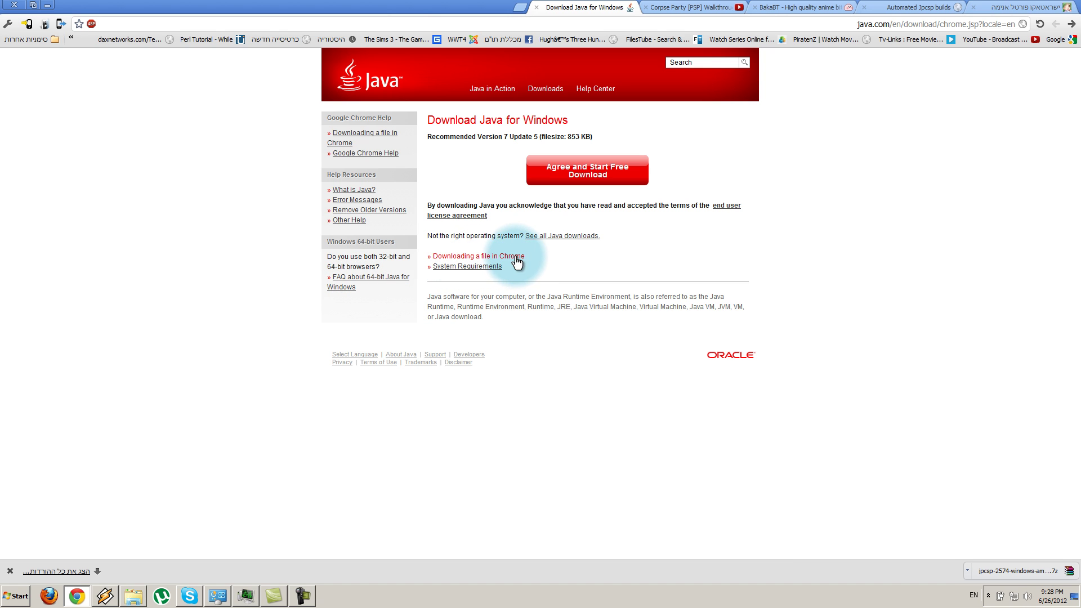
click(555, 235)
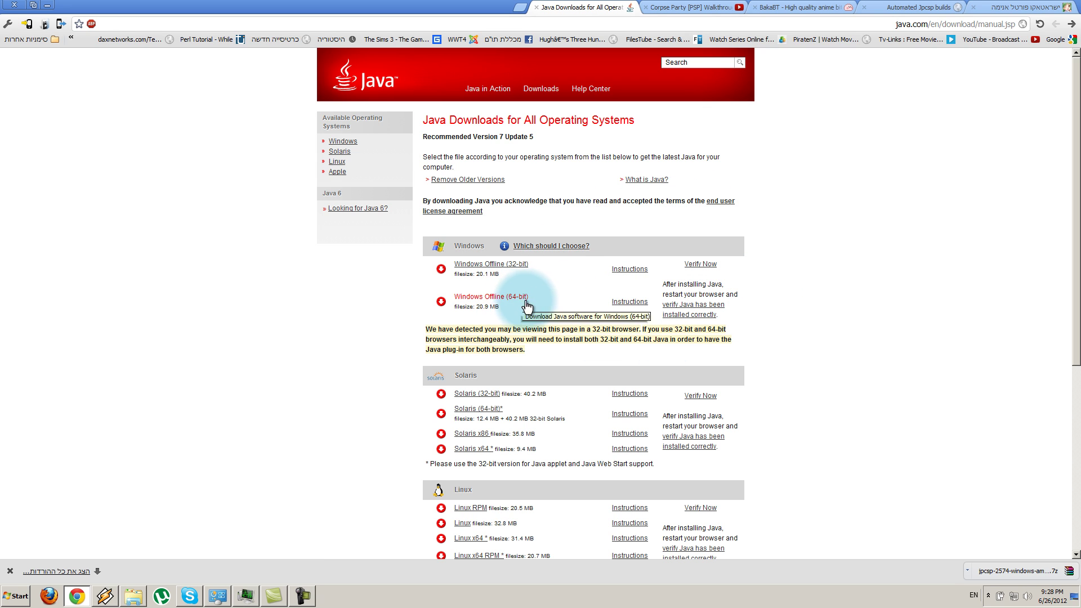
click(47, 5)
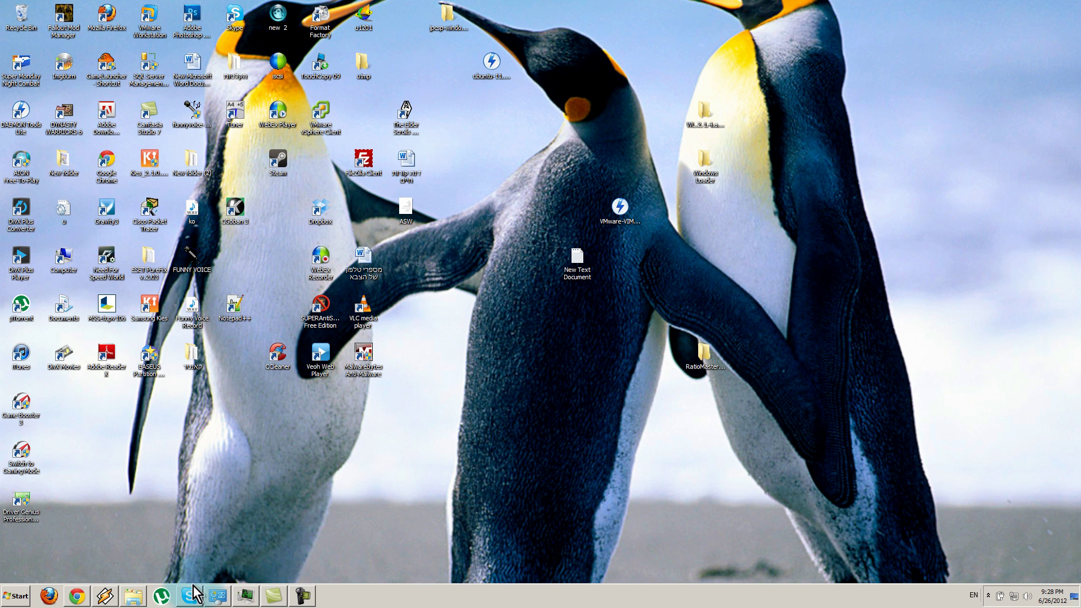
- Open the downloaded jpcsp .7z archive in WinRAR and minimize Chrome and Firefox
click(68, 599)
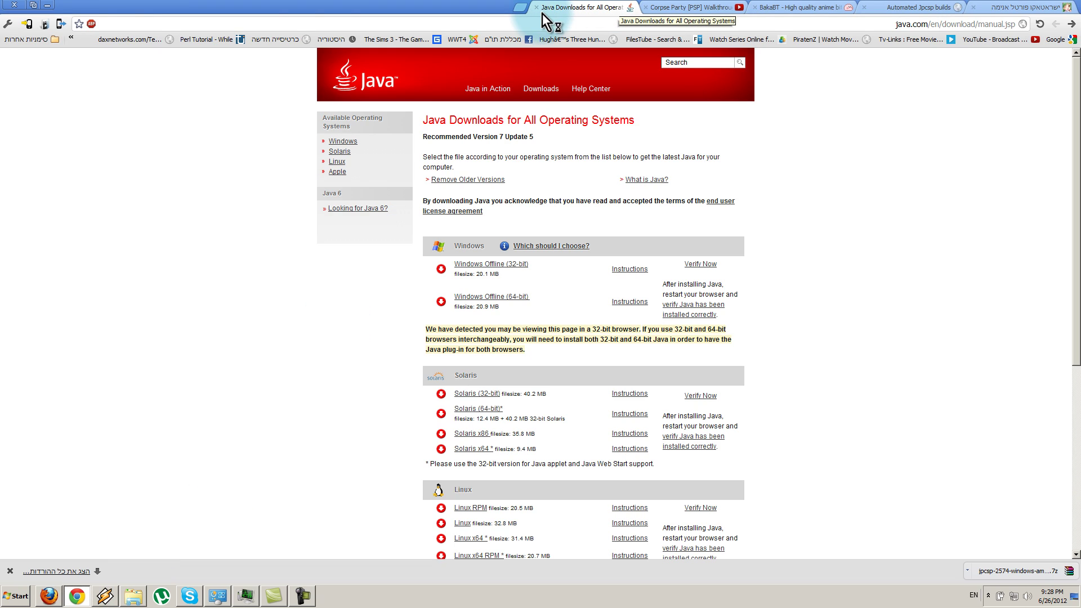
click(1008, 572)
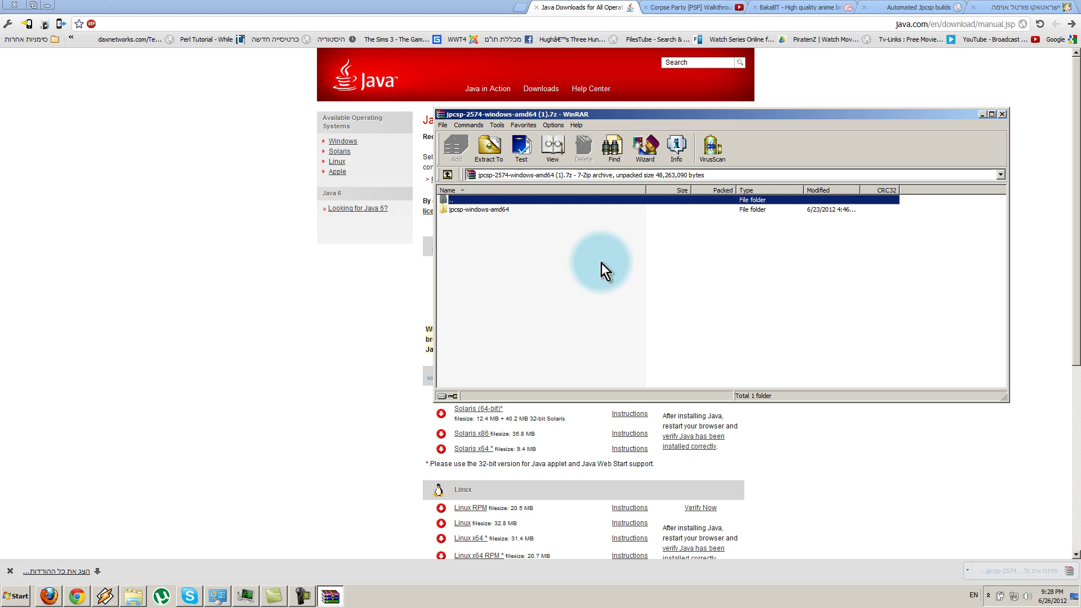
click(48, 6)
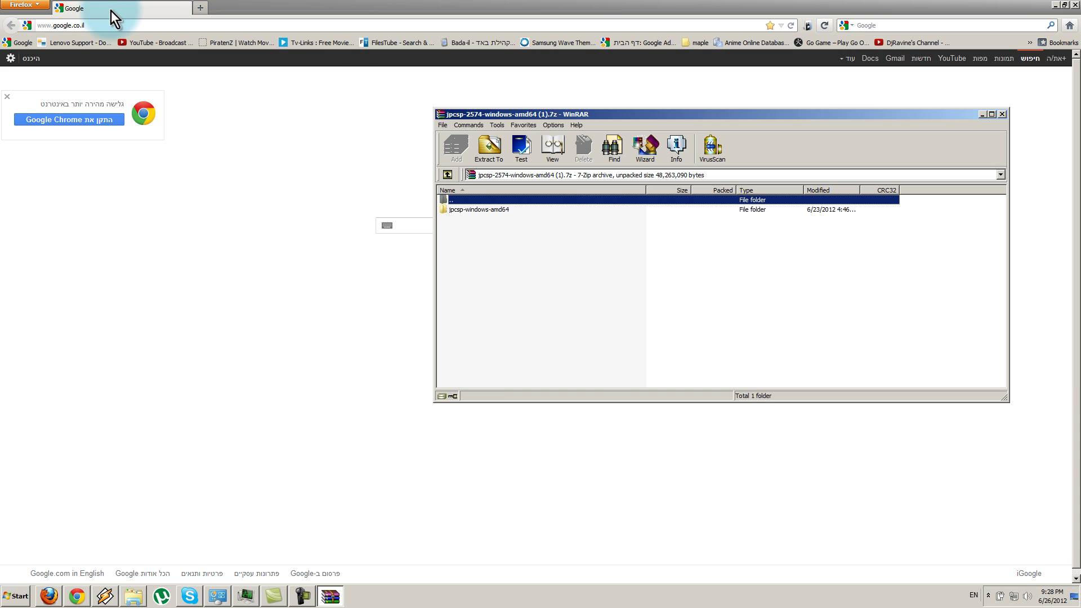
click(1066, 5)
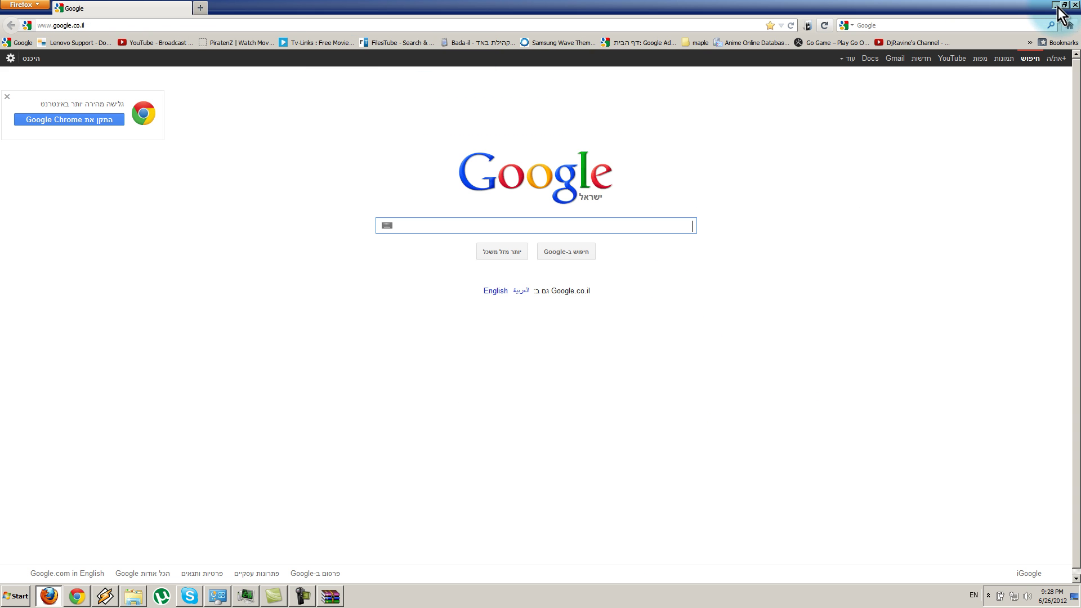
click(1055, 5)
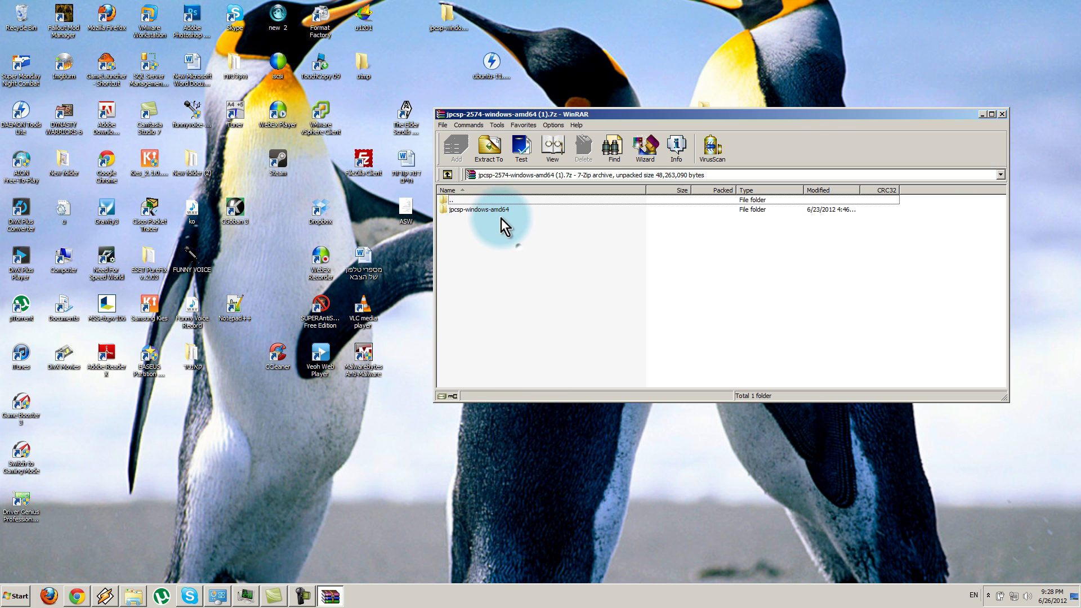
- Extract the jpcsp-windows-amd64 folder to the desktop, confirm the merge, and close WinRAR
drag(481, 208, 604, 24)
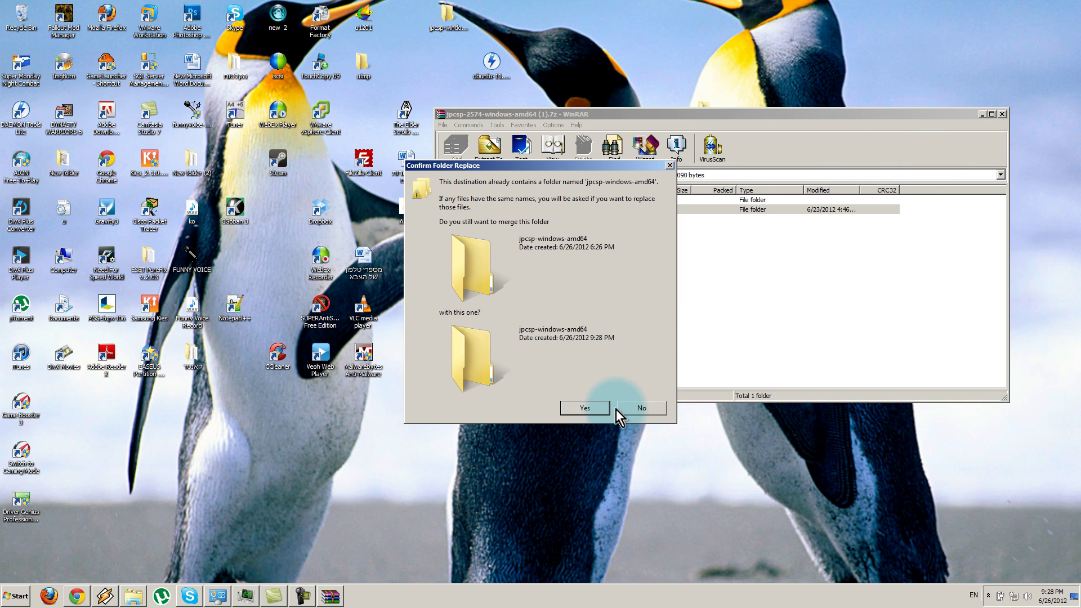
click(640, 409)
click(1003, 114)
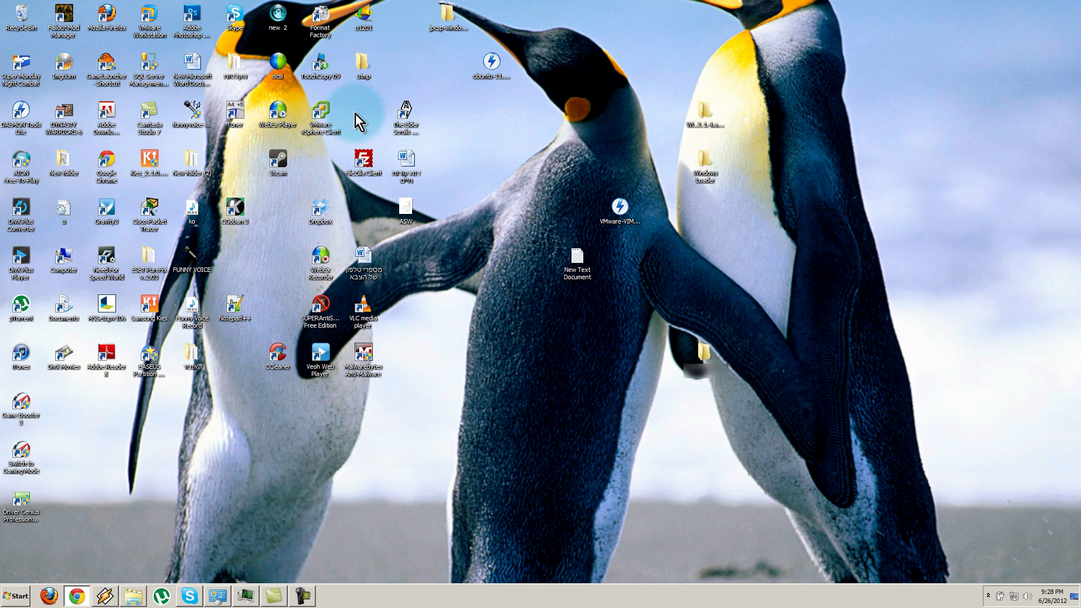
- Open the desktop jpcsp-windows-amd64 folder and close the extra Downloads window
click(497, 35)
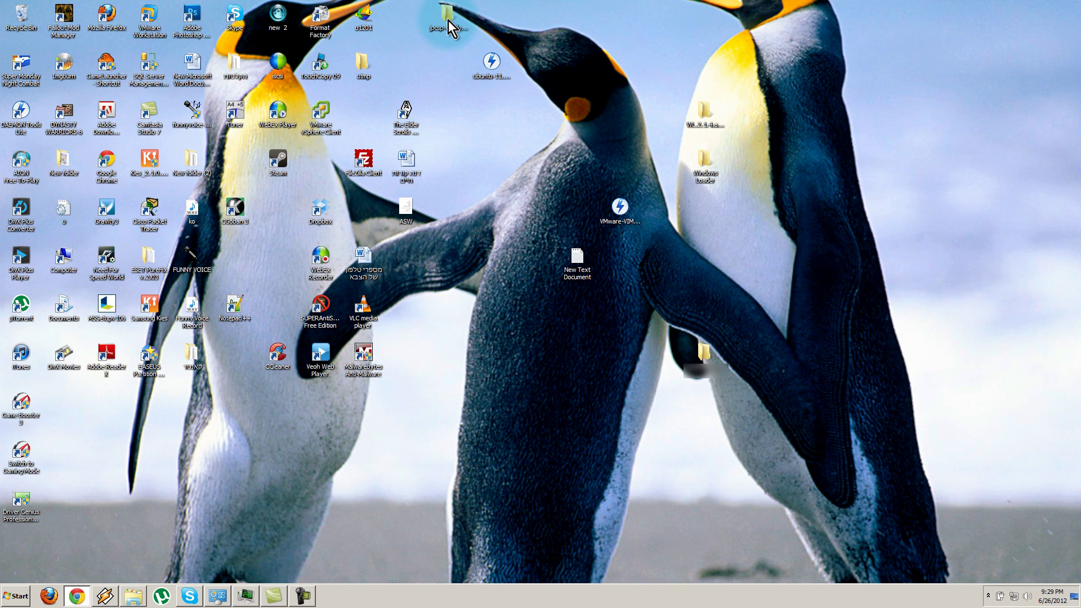
double_click(456, 35)
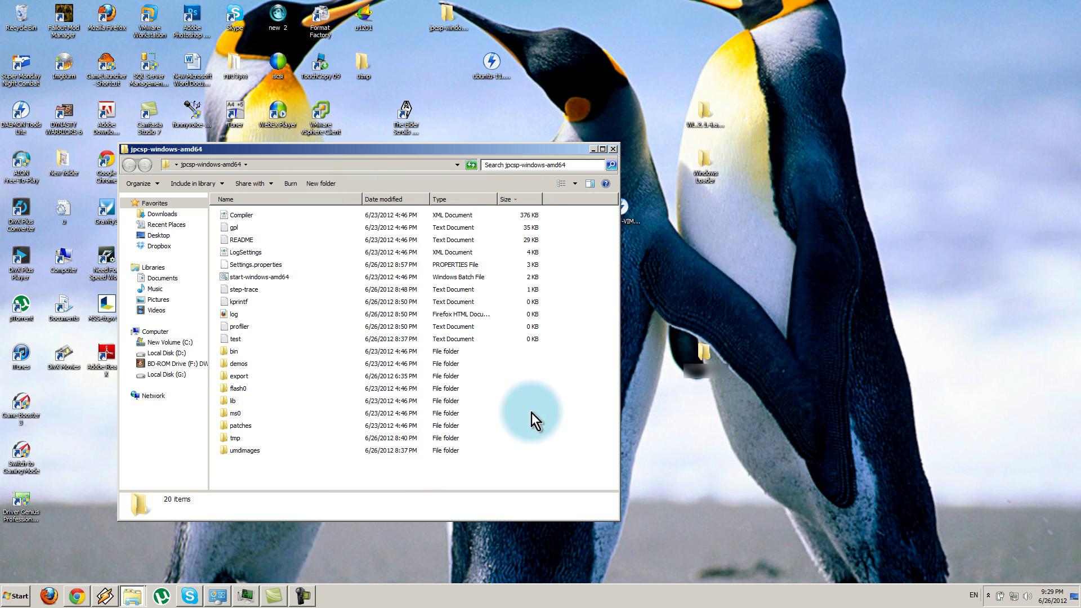
click(588, 123)
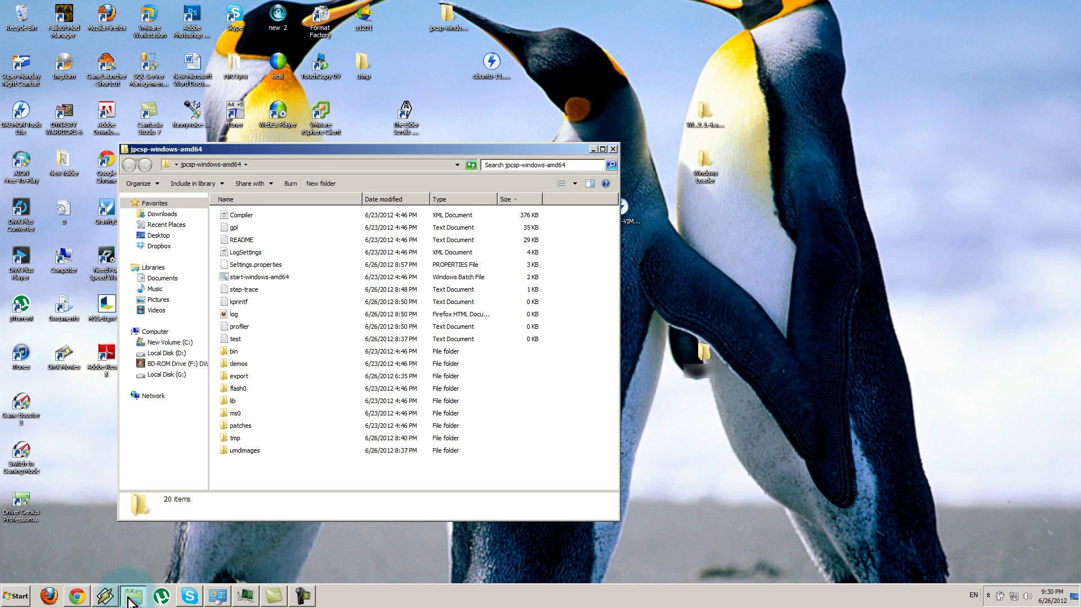
mouse_move(129, 600)
click(542, 428)
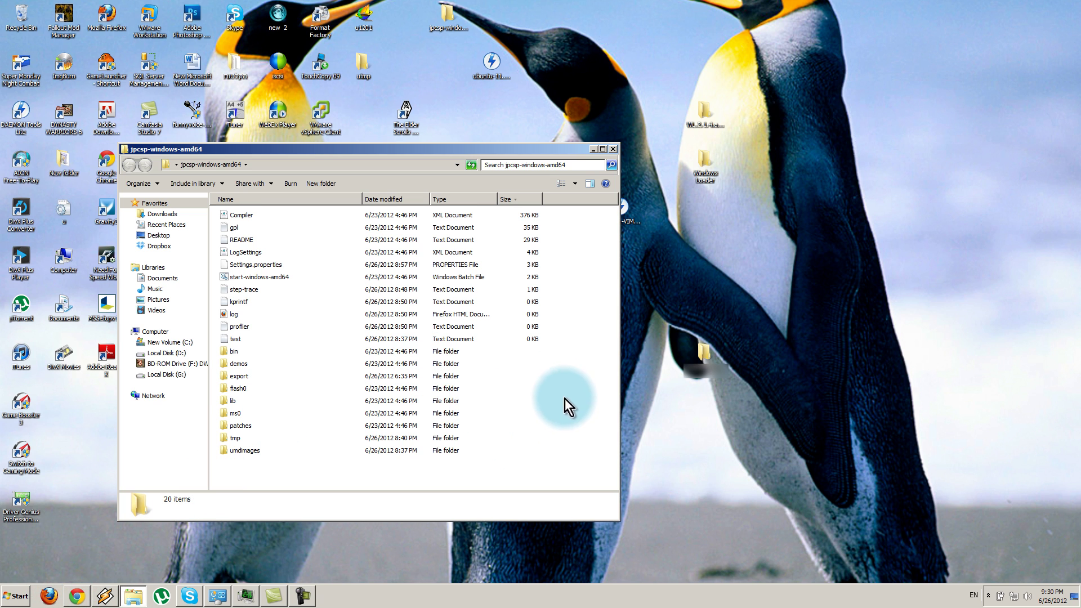
click(163, 214)
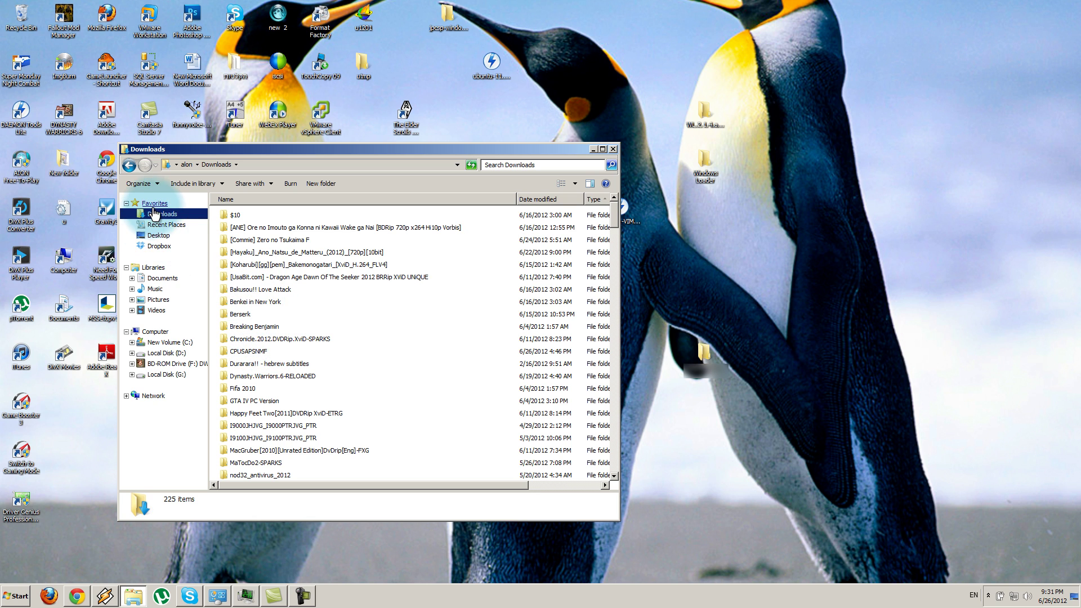
click(125, 170)
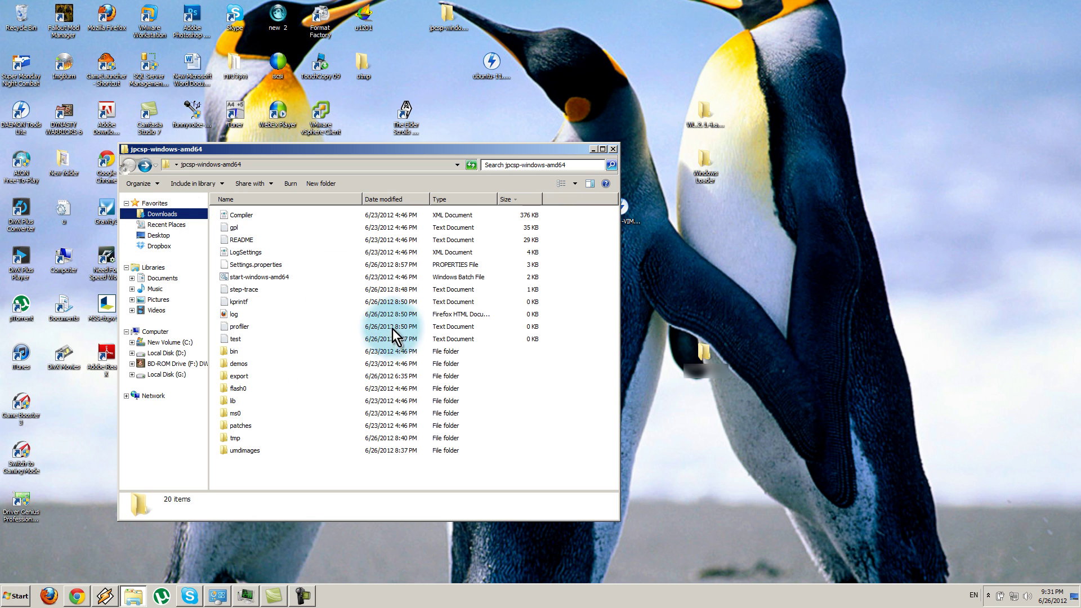
double_click(258, 452)
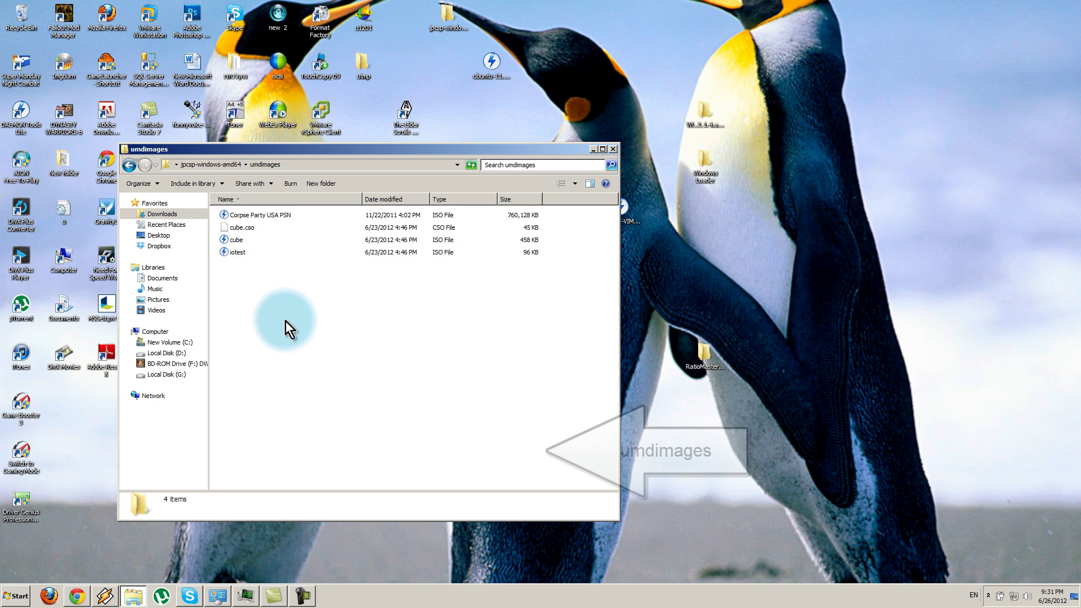
click(131, 165)
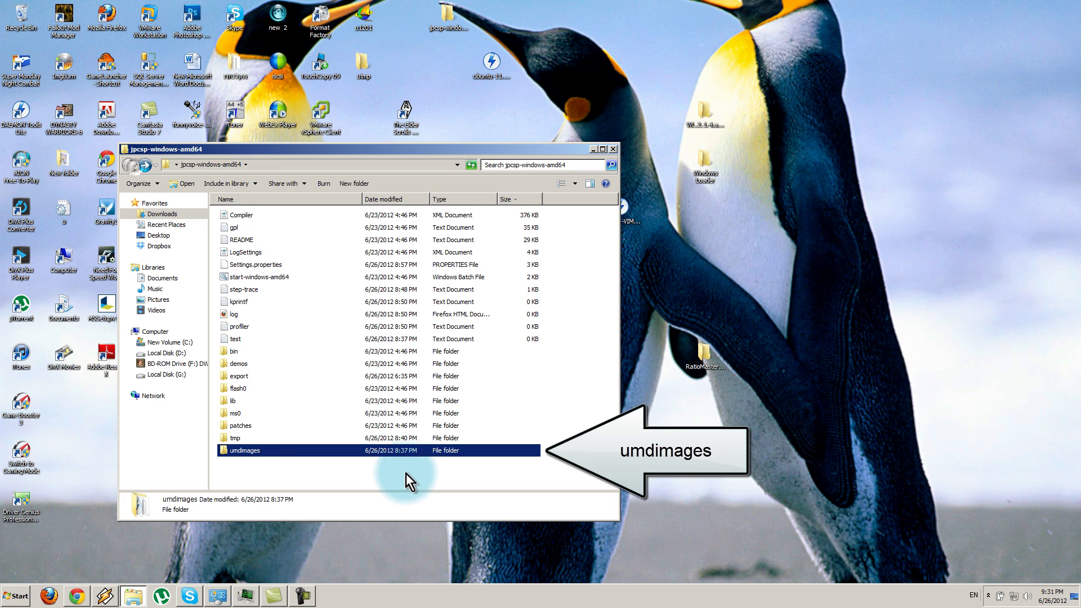
click(244, 473)
click(245, 455)
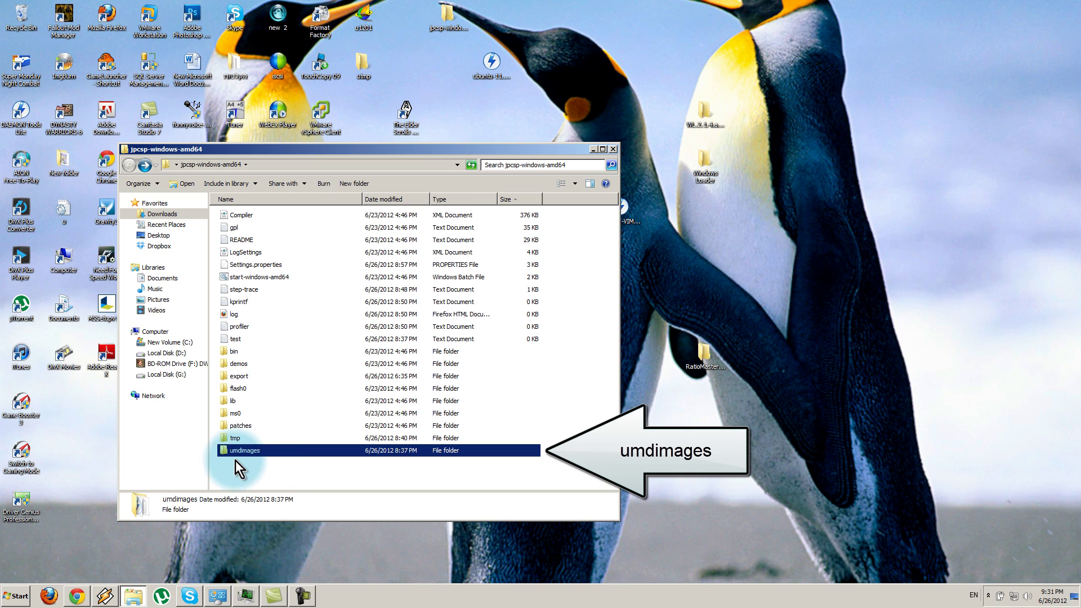
double_click(266, 452)
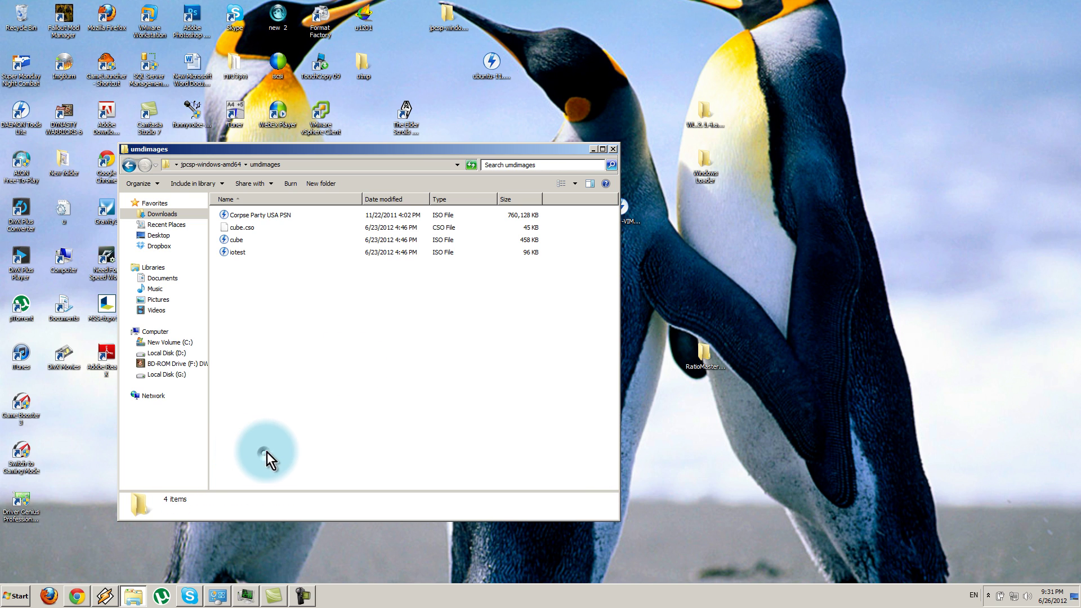
click(273, 215)
click(128, 165)
click(406, 474)
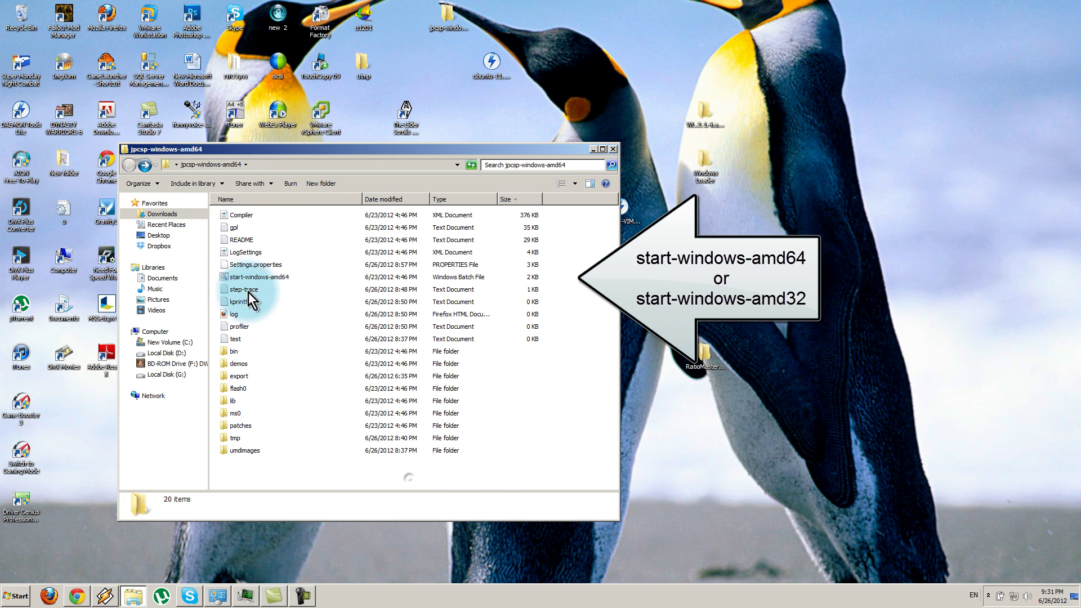
- Run start-windows-amd64.bat to launch Jpcsp v0.6 2574 and move its window up-left
click(234, 281)
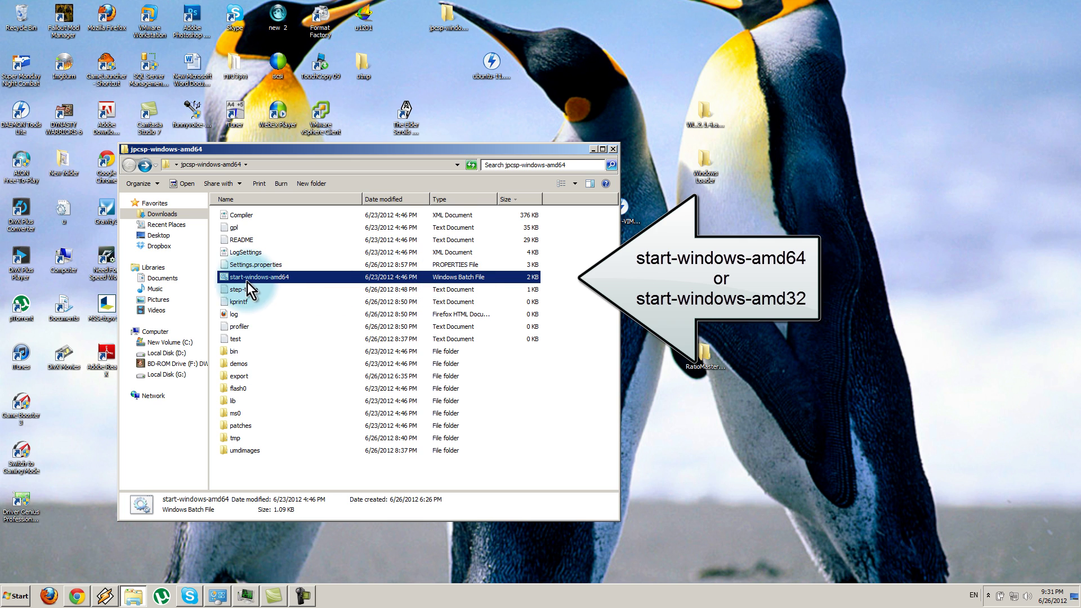
double_click(225, 281)
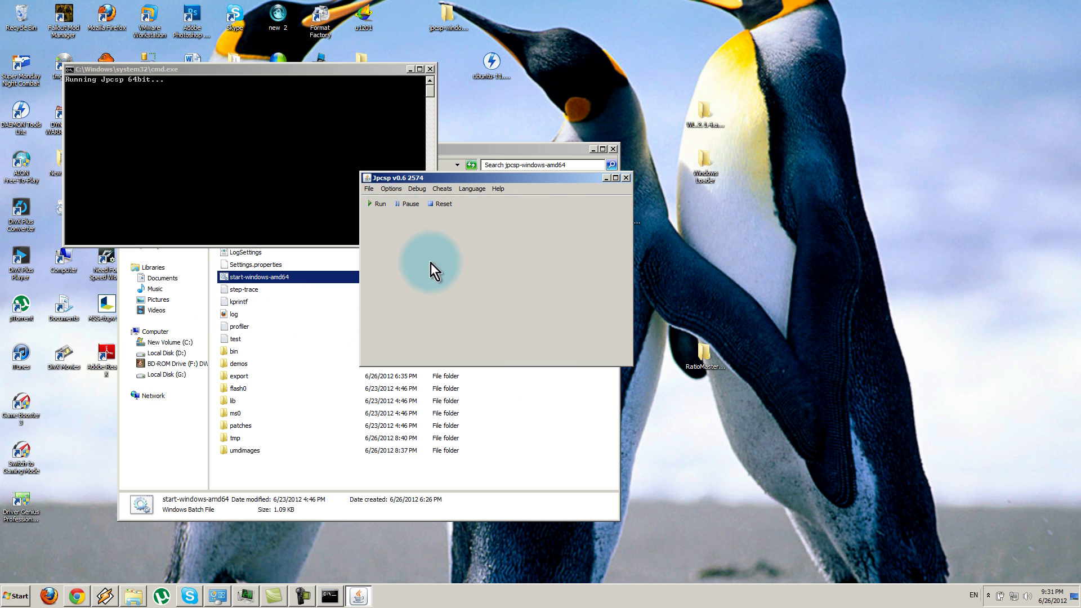
drag(445, 176, 280, 153)
click(268, 259)
- In Options > Configuration, review the Video, Audio, Memory, Media, Crypto and Display tabs
click(229, 170)
click(288, 209)
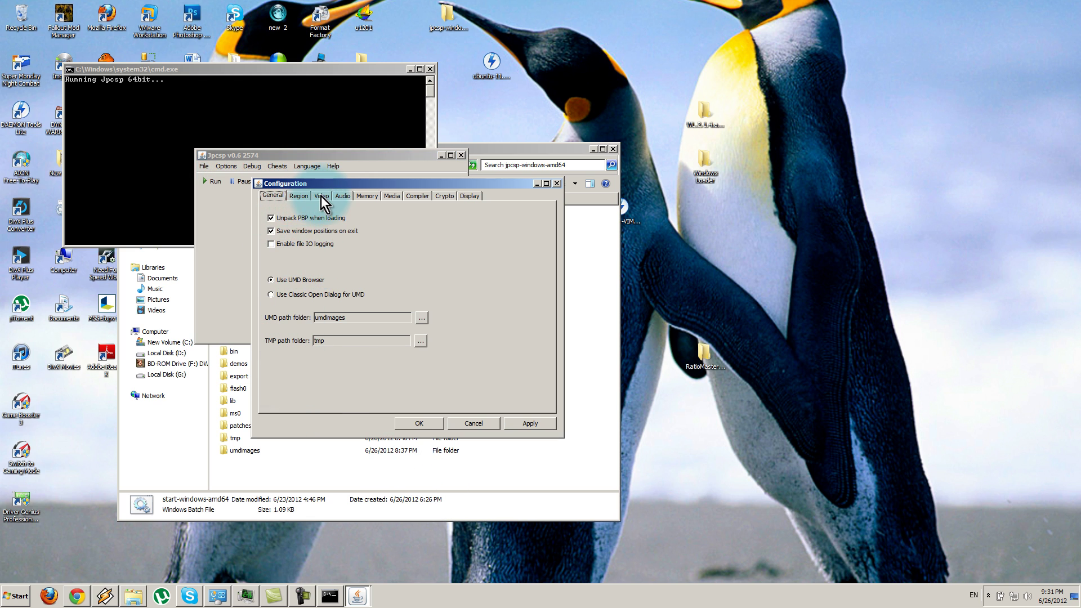
click(324, 197)
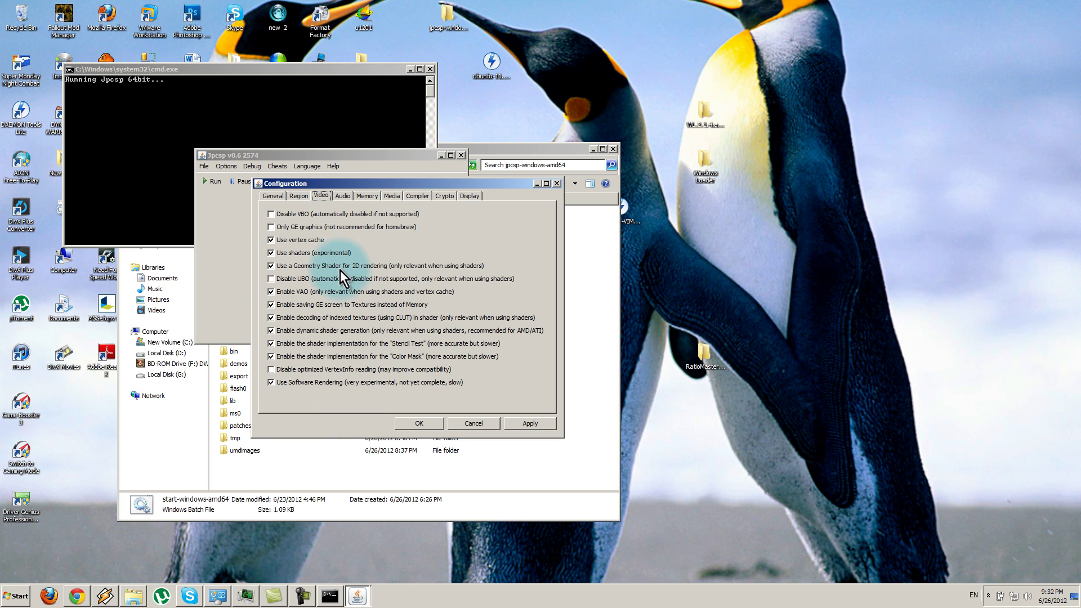
click(342, 197)
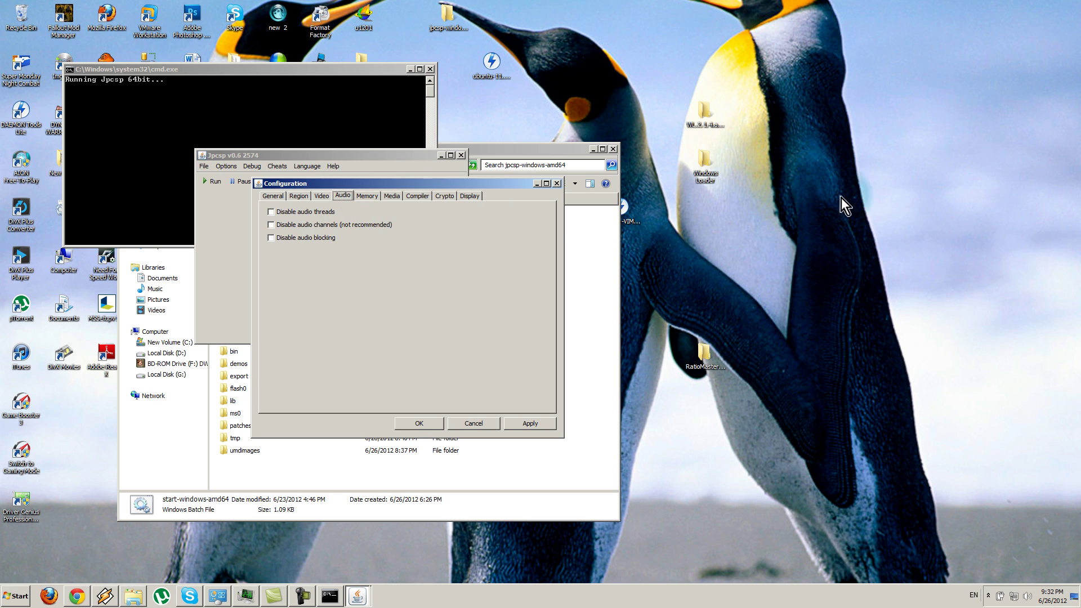
click(366, 196)
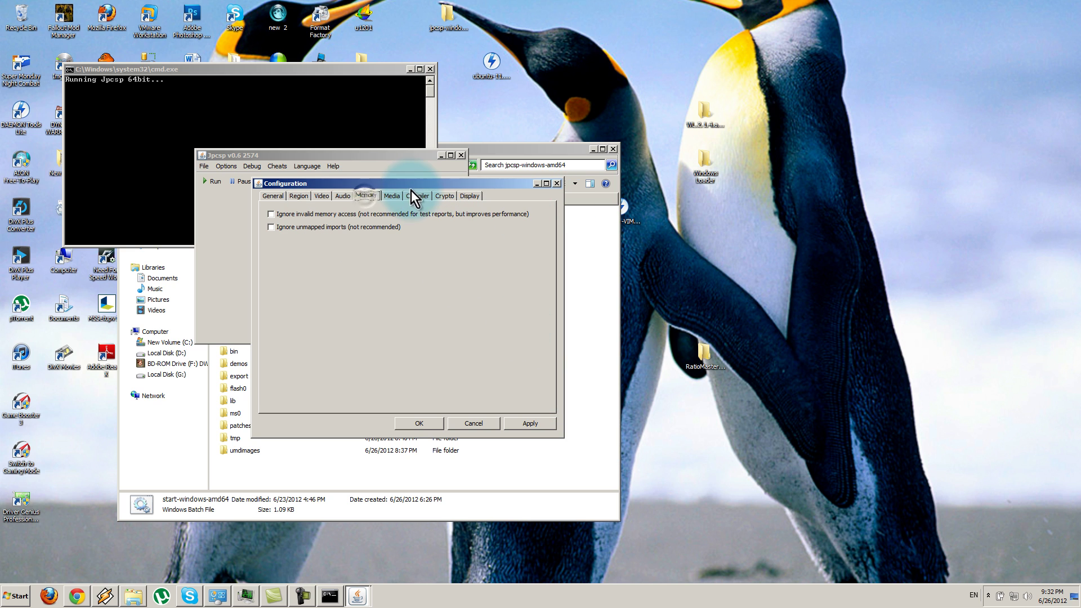
click(395, 195)
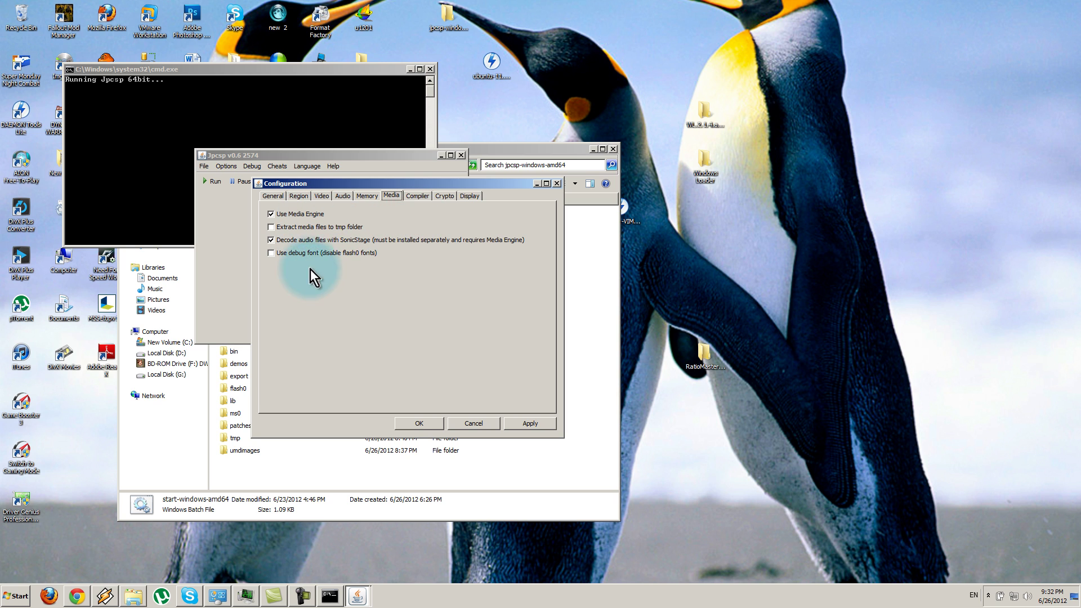
click(435, 195)
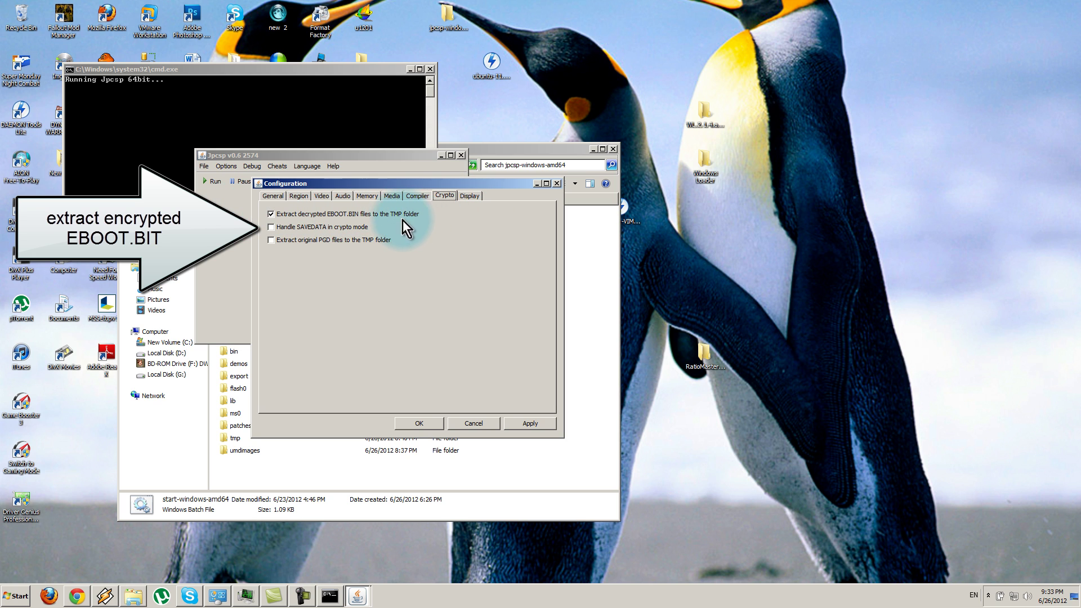
click(471, 196)
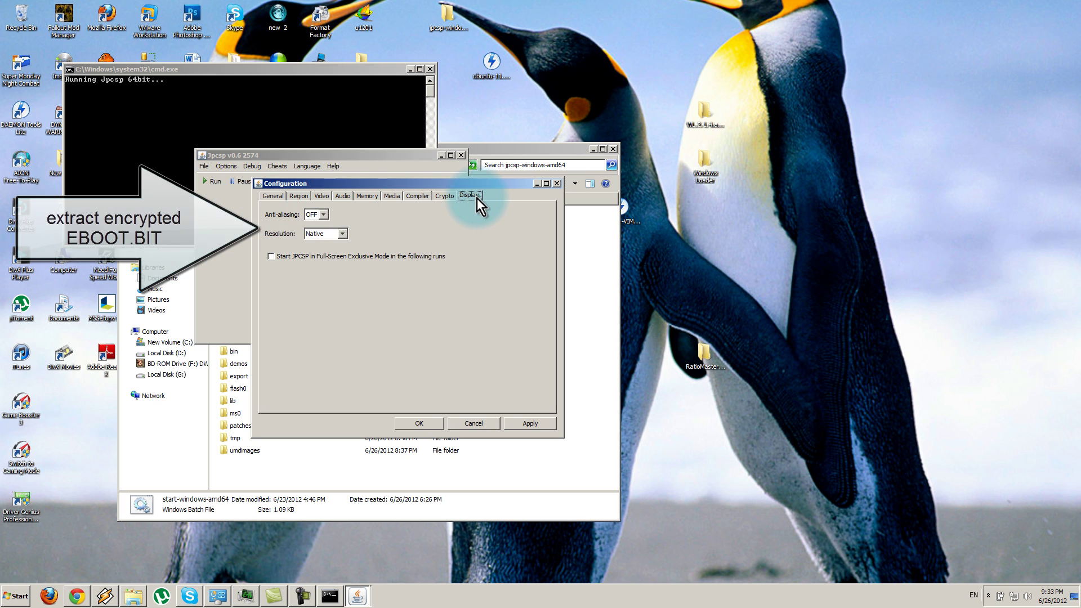
- Leave Display anti-aliasing at OFF and resolution at Native, then go back to Crypto
click(323, 215)
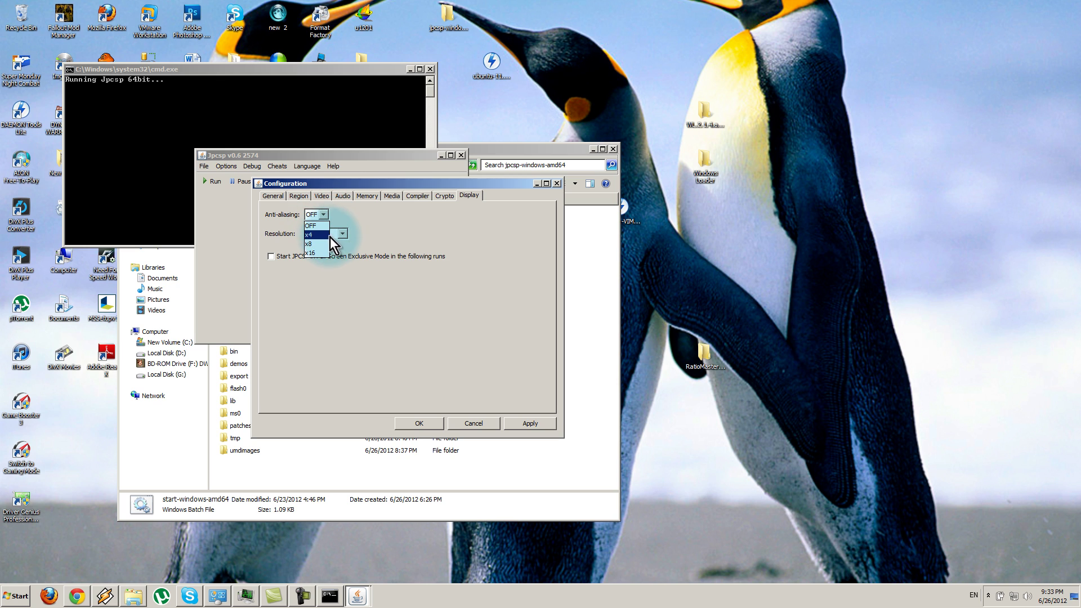
click(323, 224)
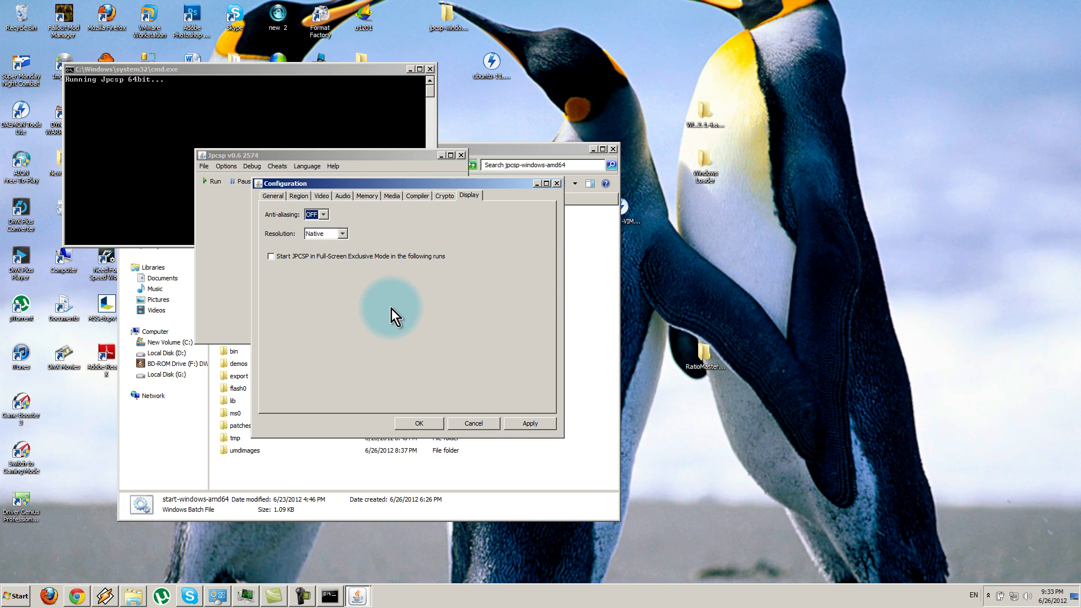
click(342, 234)
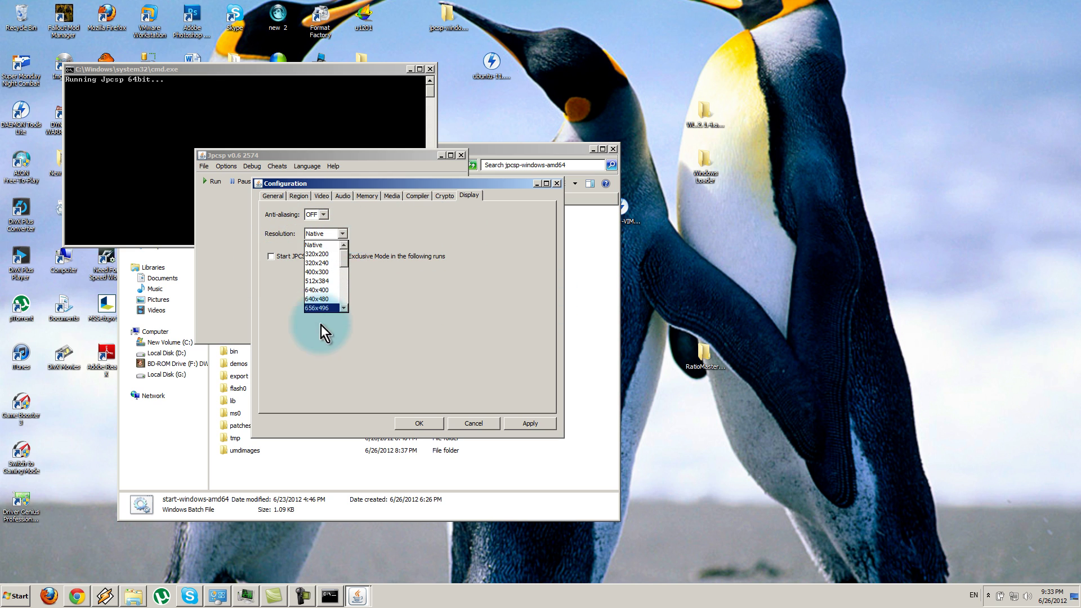
click(343, 234)
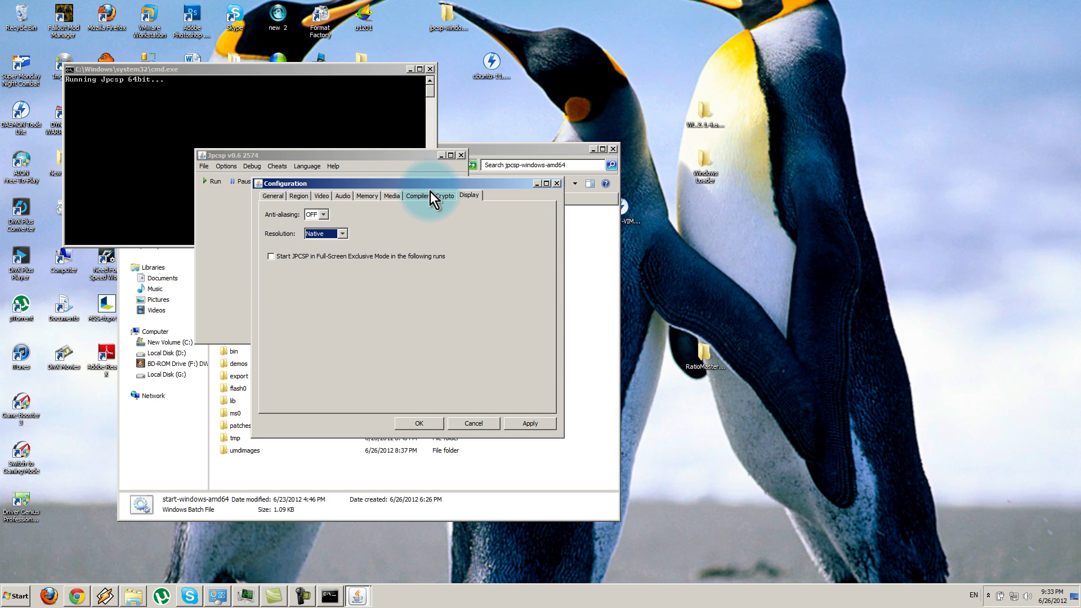
click(445, 195)
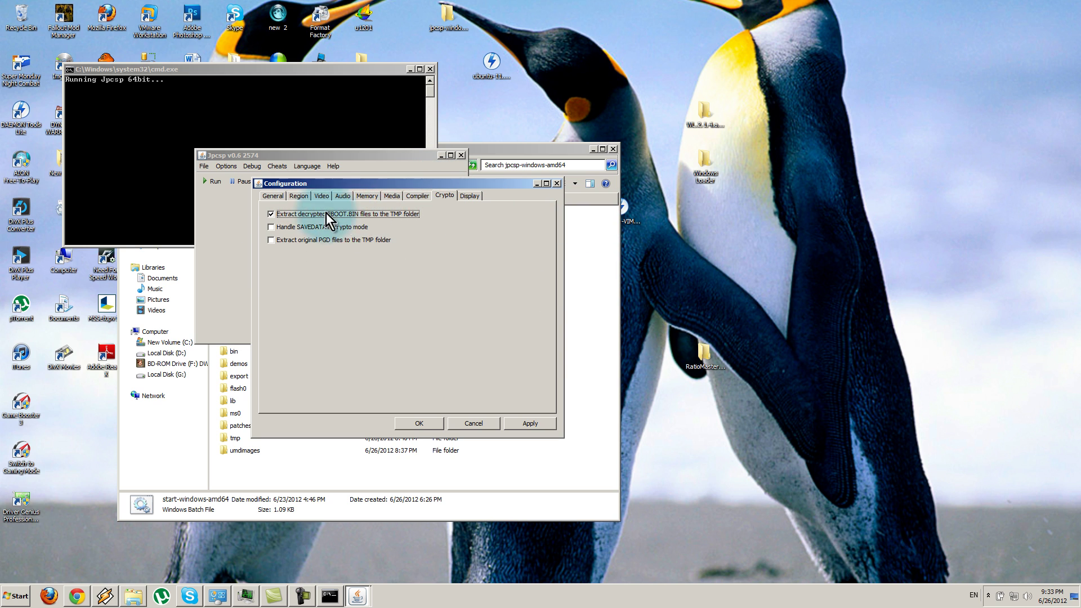
- Step back through the Compiler, Media, Memory and Audio tabs to the Video tab
click(413, 197)
click(389, 197)
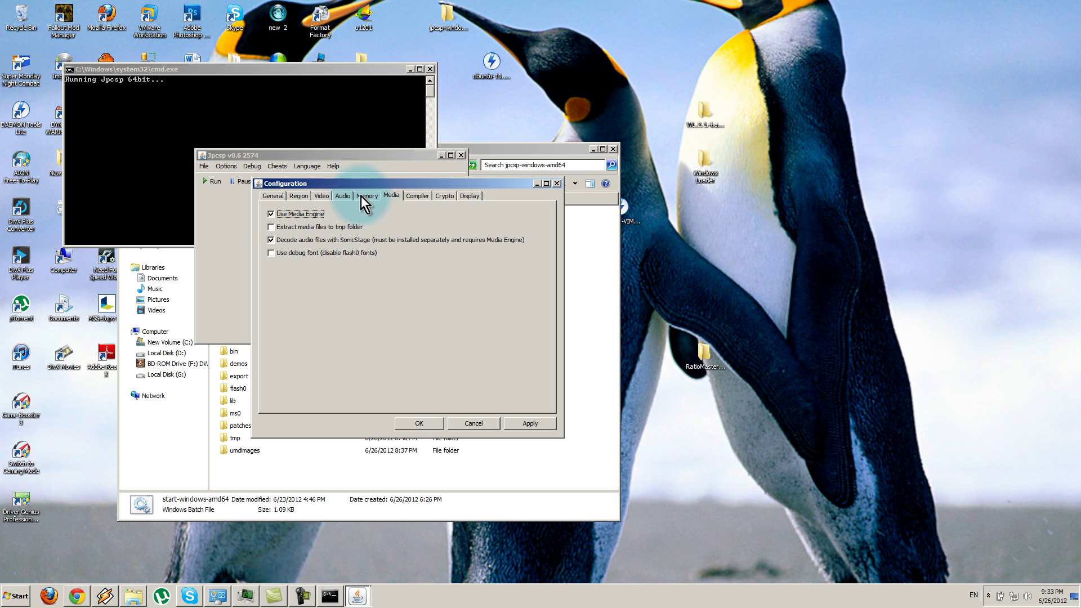
click(360, 197)
click(338, 197)
click(320, 197)
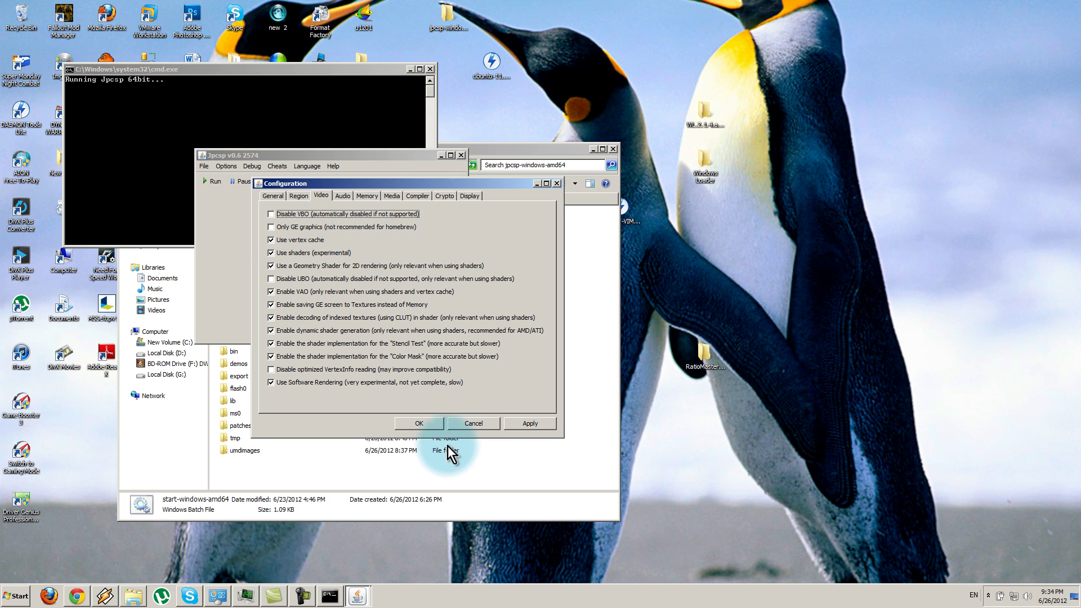
- Save the configuration with OK and check the umdimages folder contents in Explorer
click(428, 425)
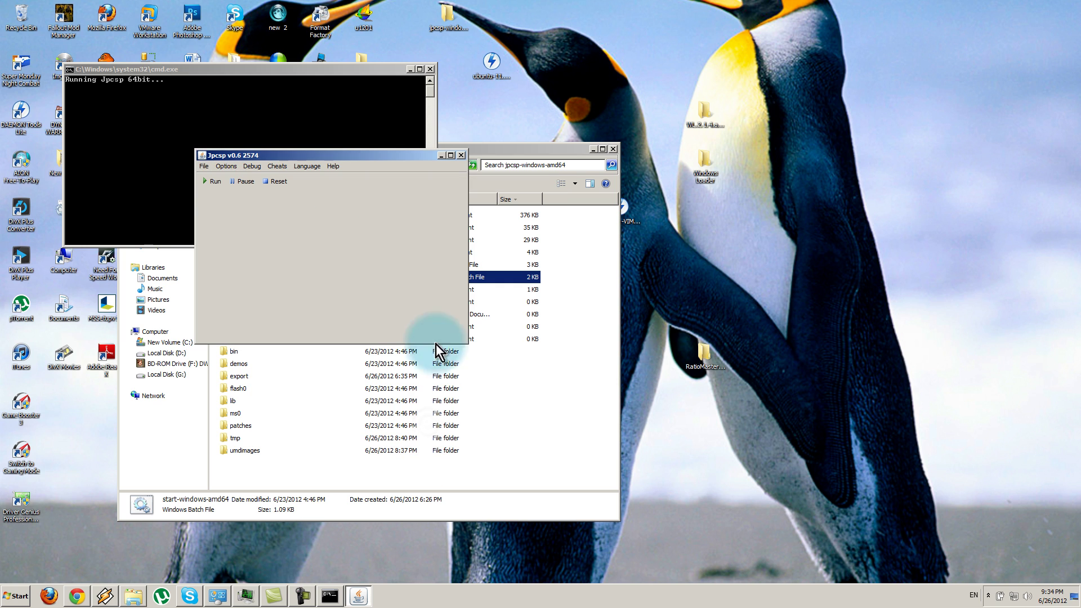
click(367, 478)
double_click(247, 450)
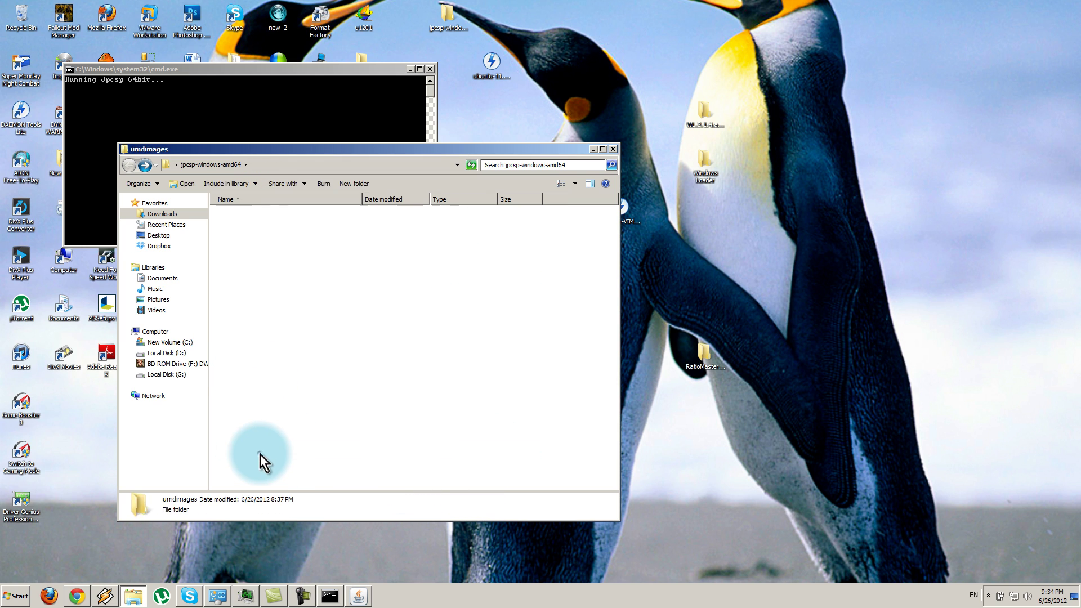
click(129, 165)
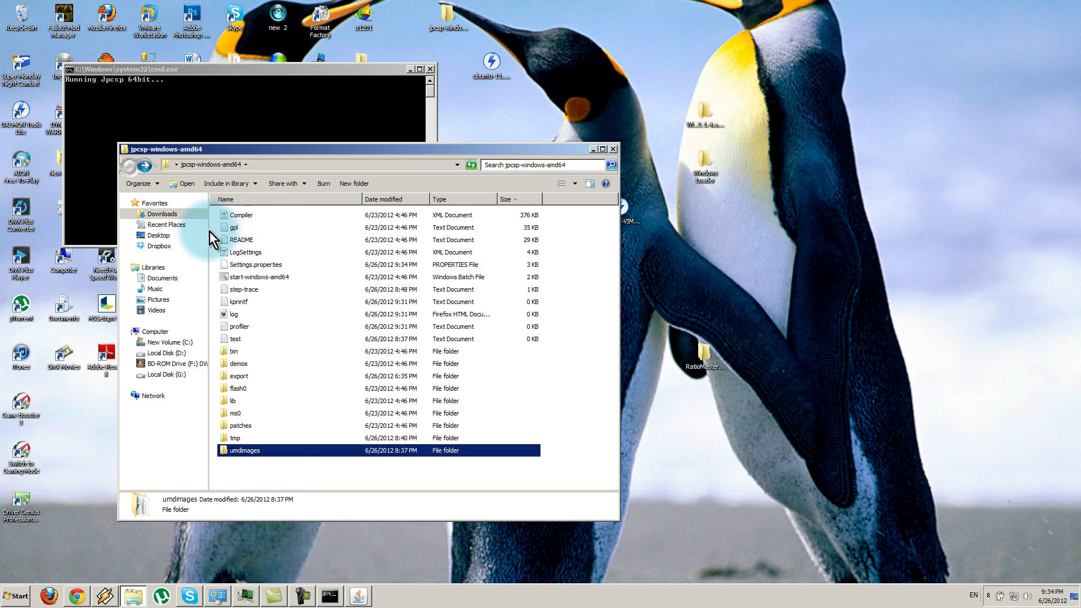
click(276, 115)
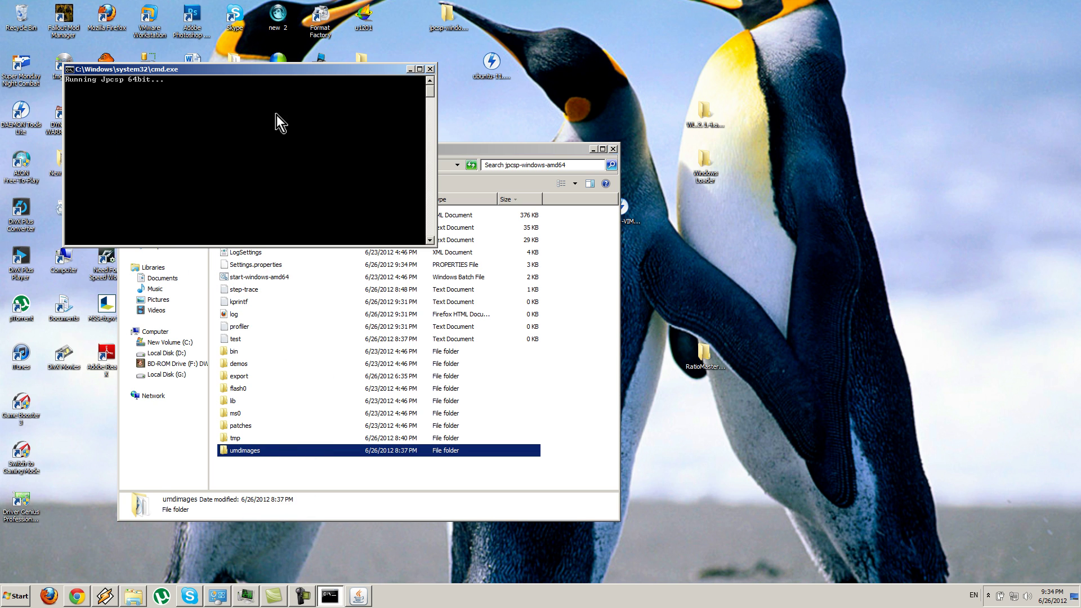
click(358, 596)
- Load the Corpse Party image through File > Load UMD's image browser
click(205, 167)
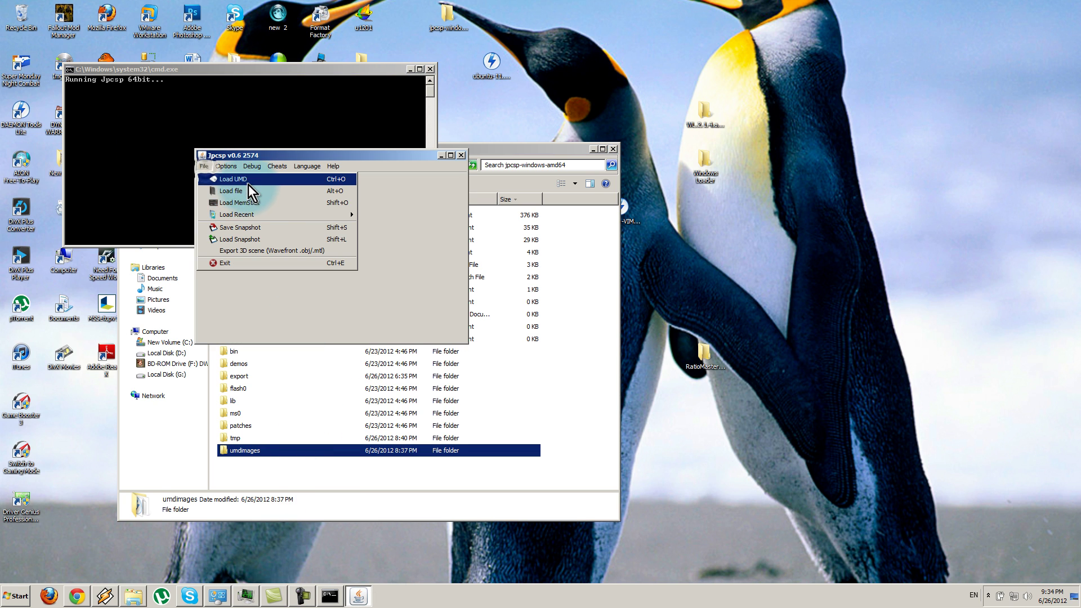
click(252, 181)
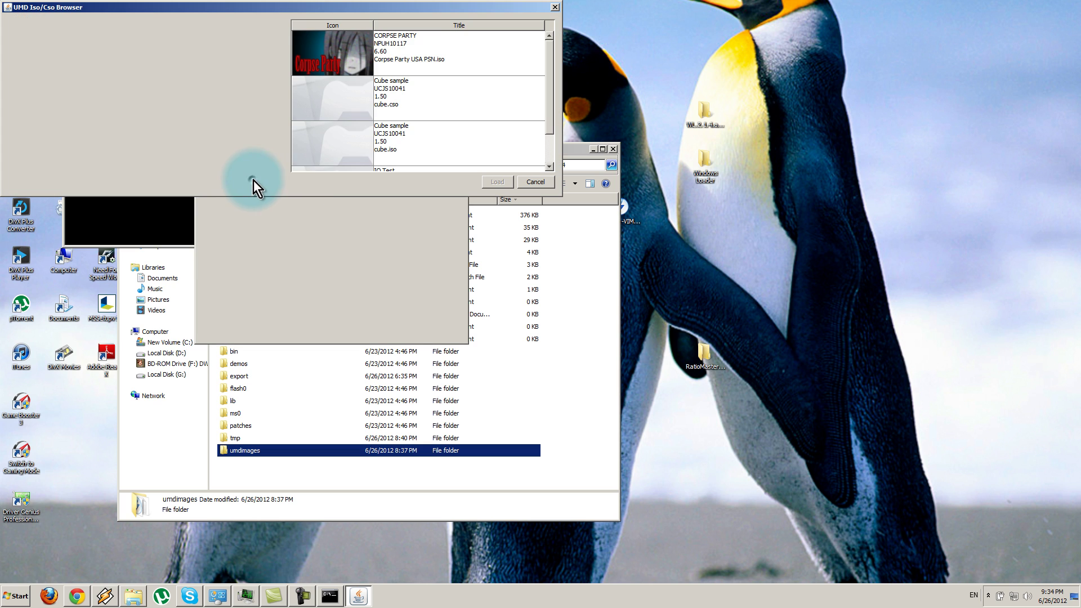
click(378, 63)
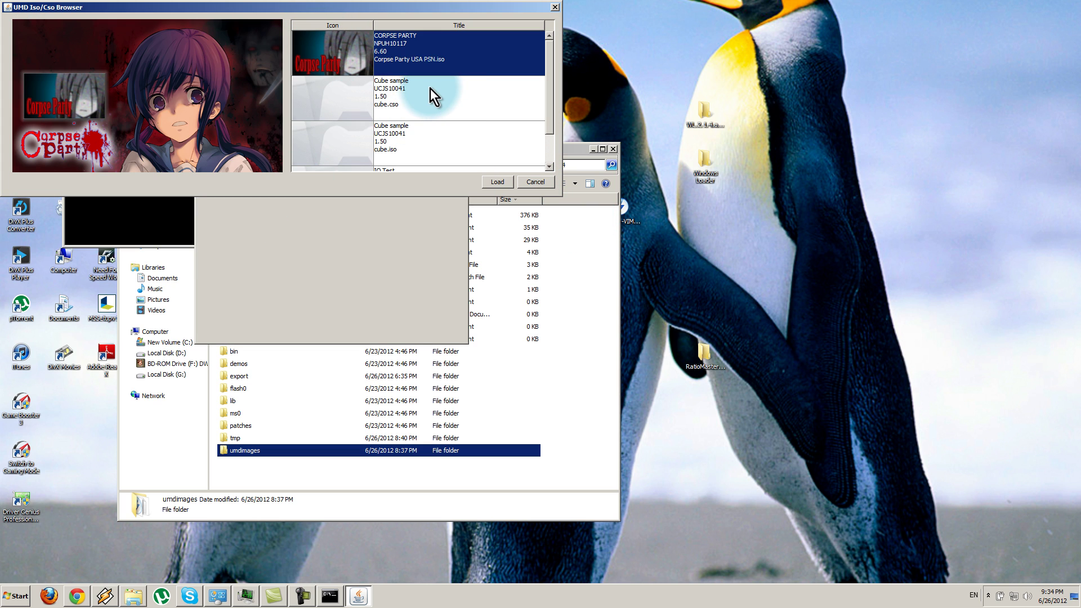
click(419, 92)
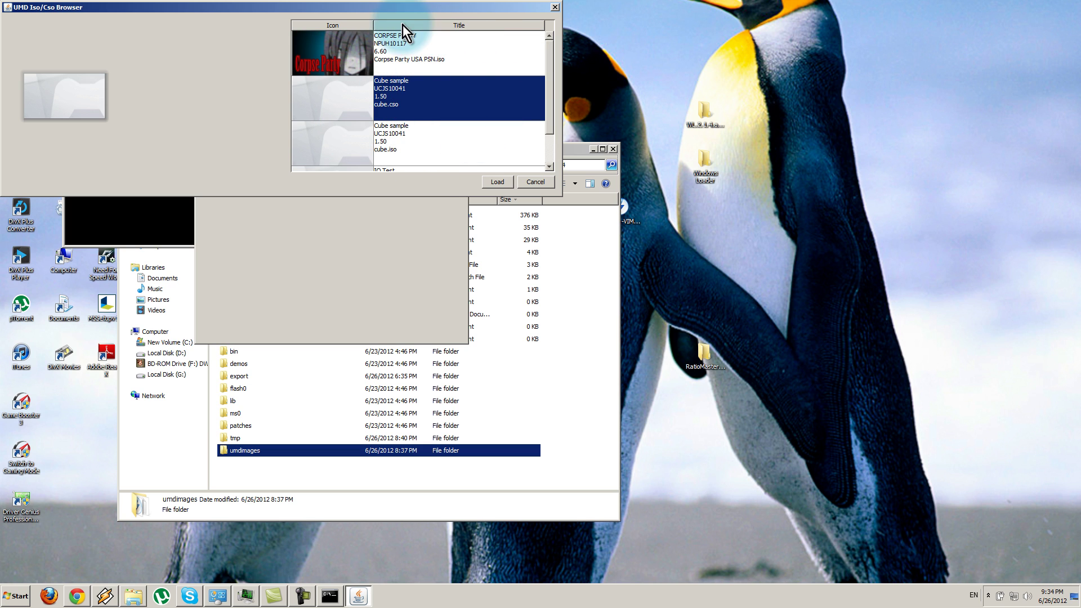
click(415, 63)
click(496, 182)
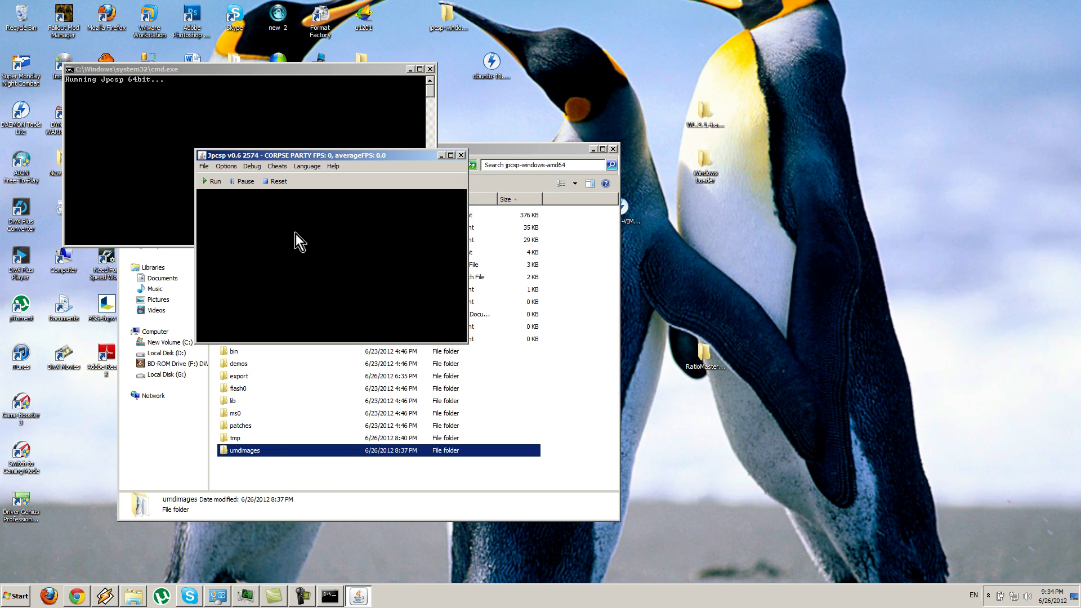
- Confirm Controls stay on HID Keyboard Device with unchanged mappings, then run Corpse Party
click(228, 165)
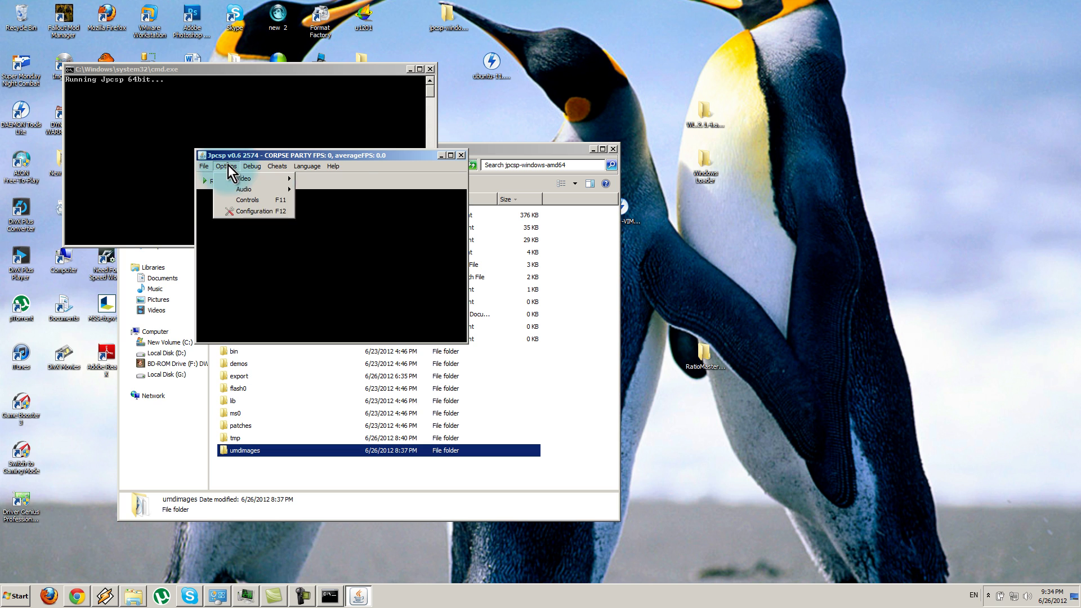
click(264, 199)
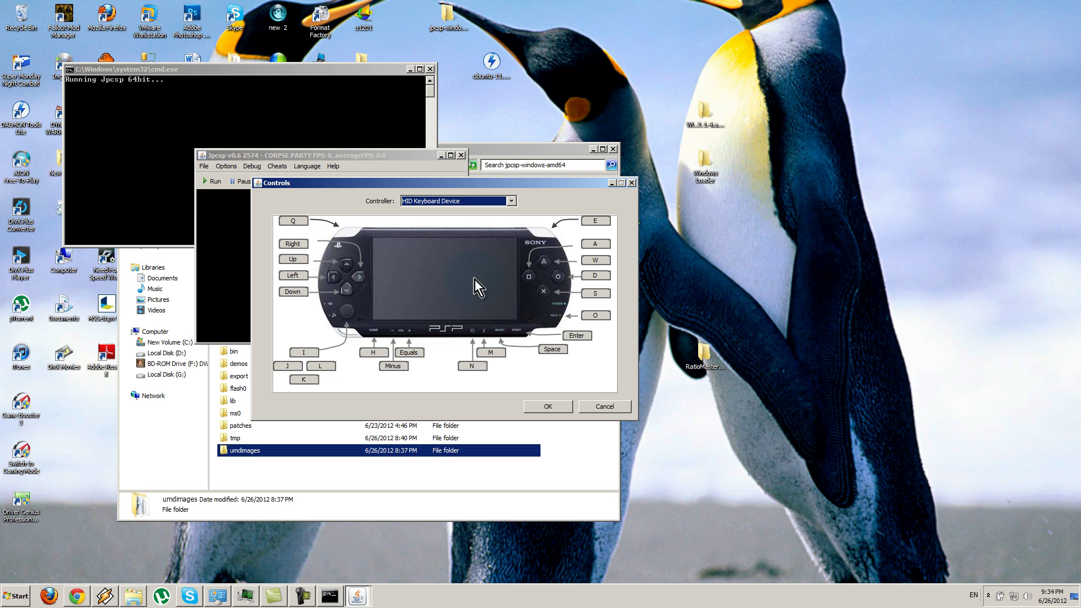
click(438, 204)
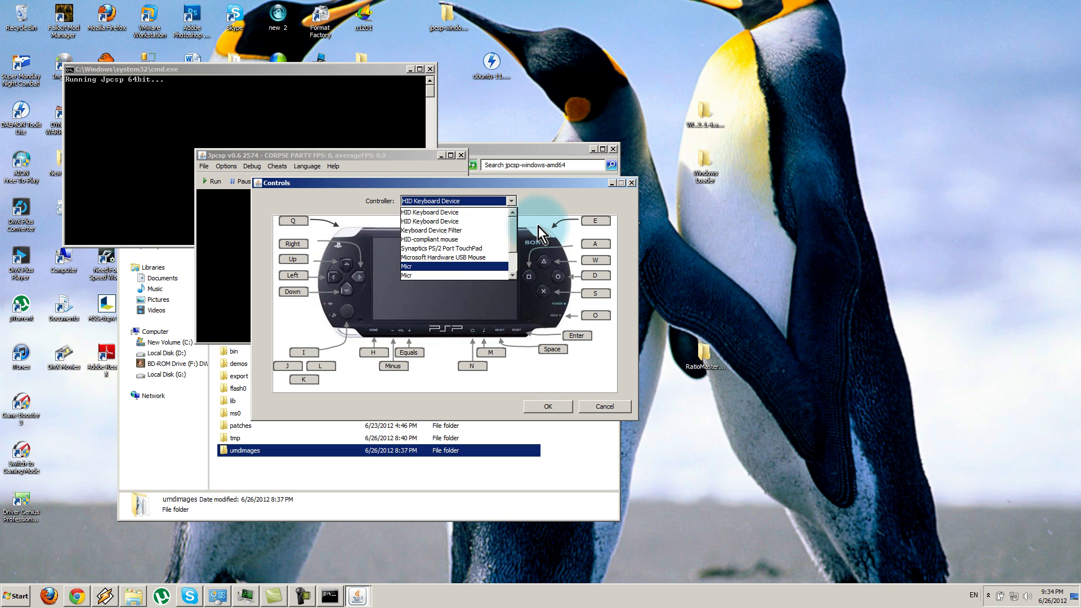
click(533, 210)
click(292, 277)
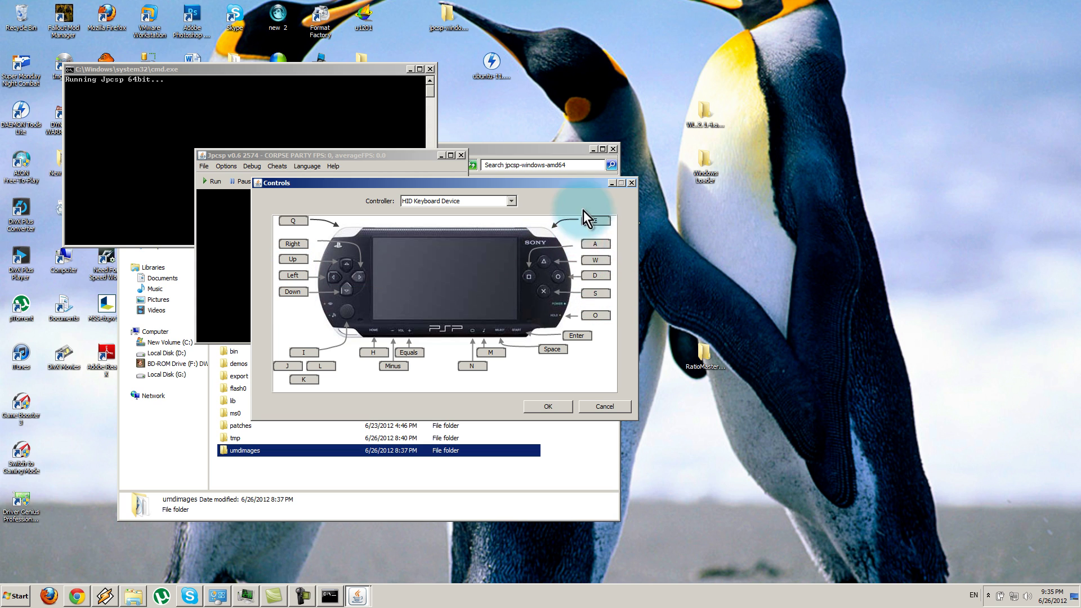
click(547, 406)
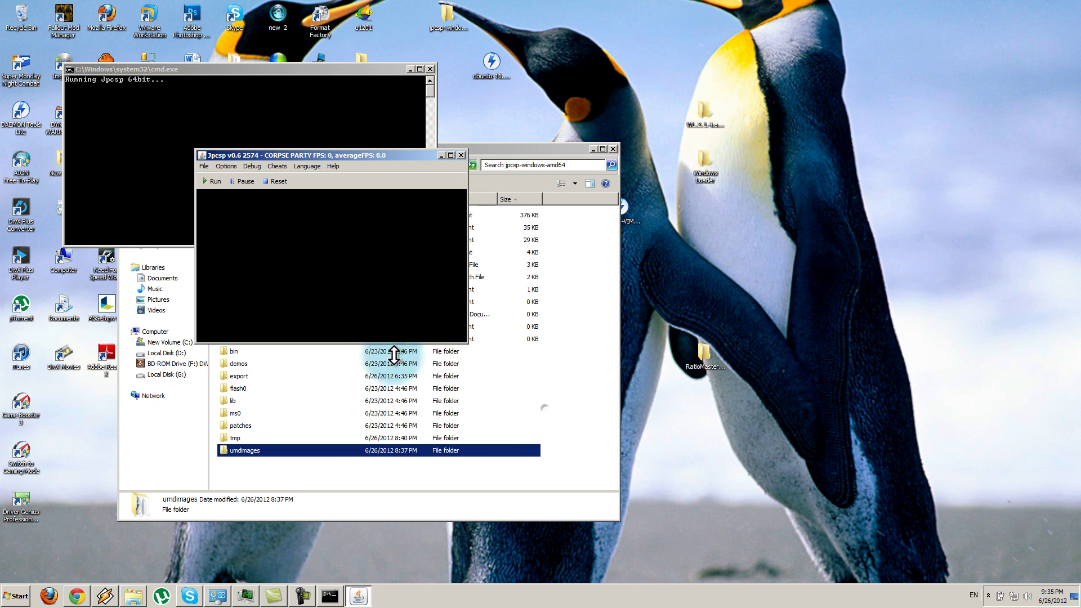
click(214, 181)
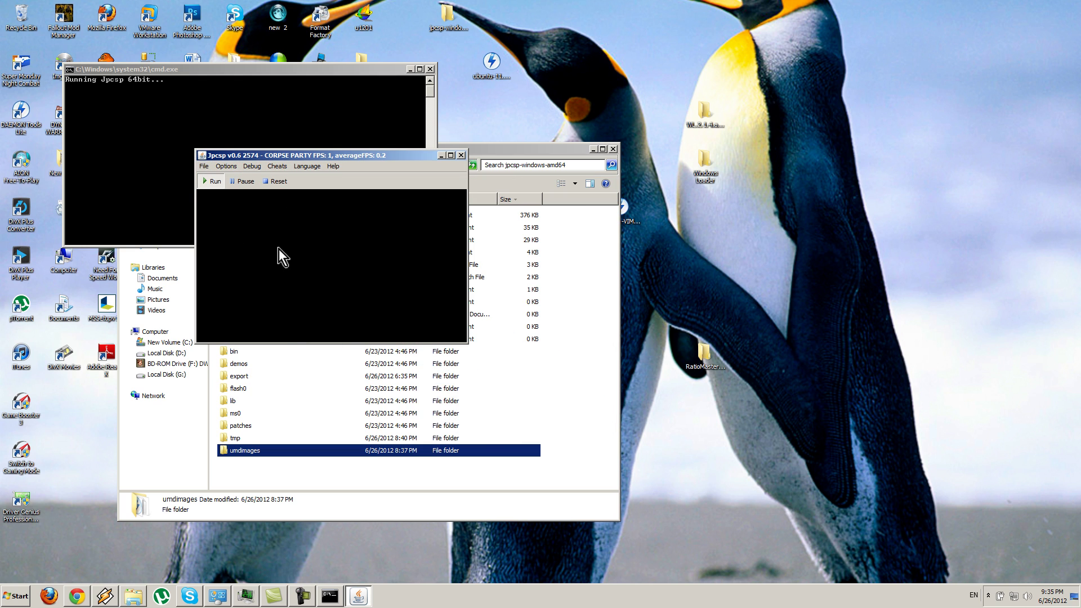